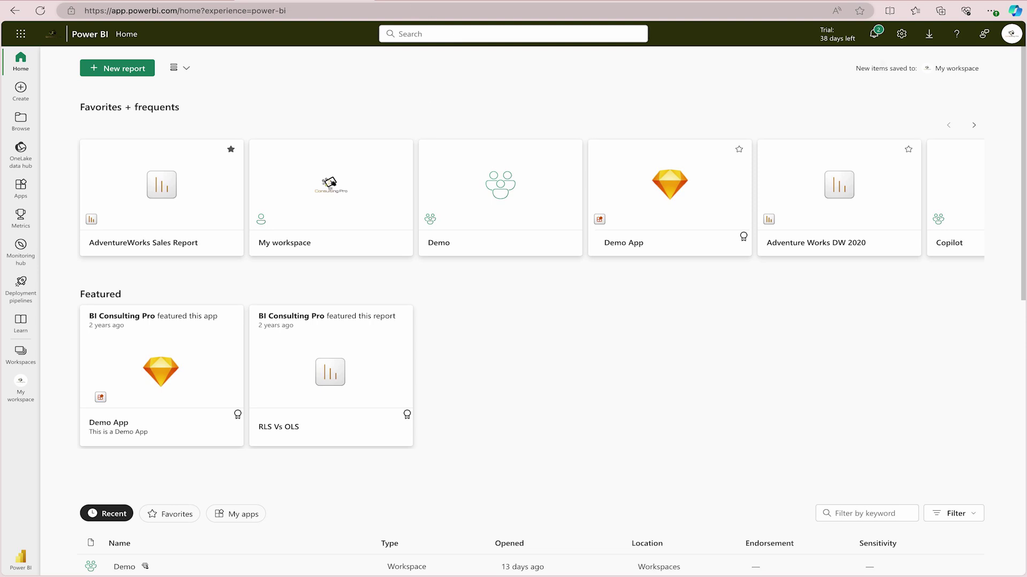
Search Google for "login microsoft fabric" in a new browser tab and open the Fabric sign-in result.
key("ctrl+t")
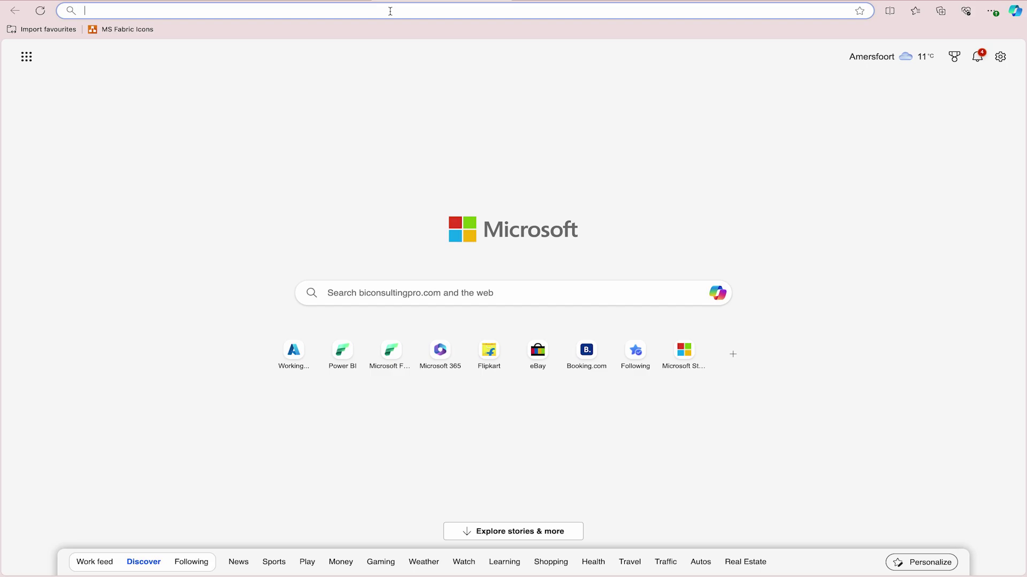
type("google.com")
key("Return")
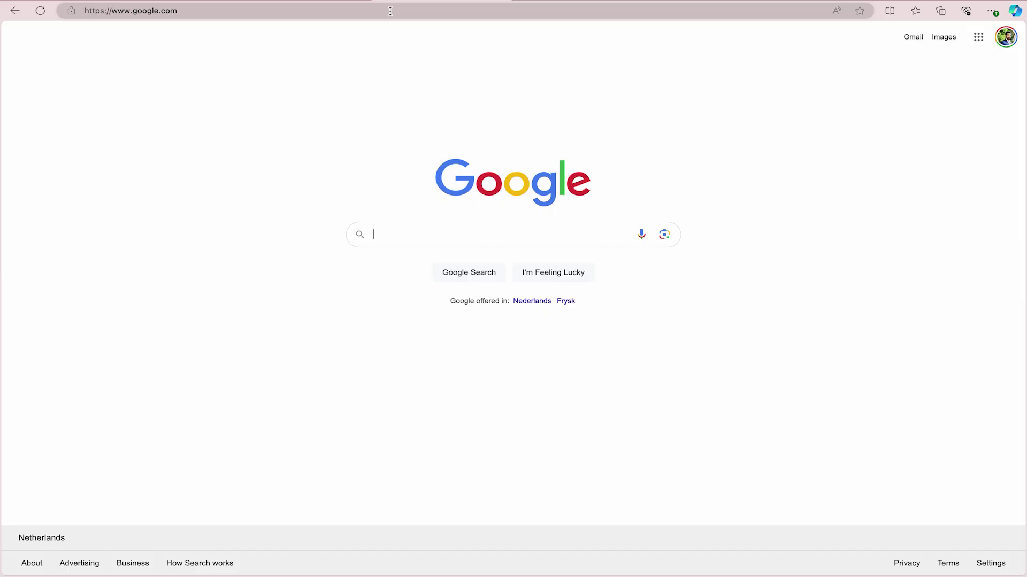
type("login micro")
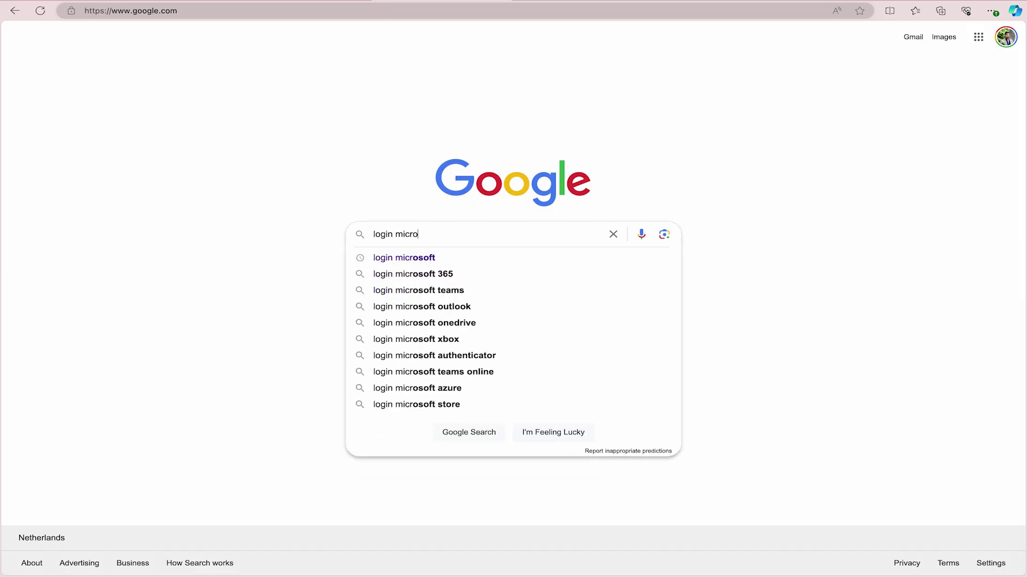
type("soft fabric")
key("Return")
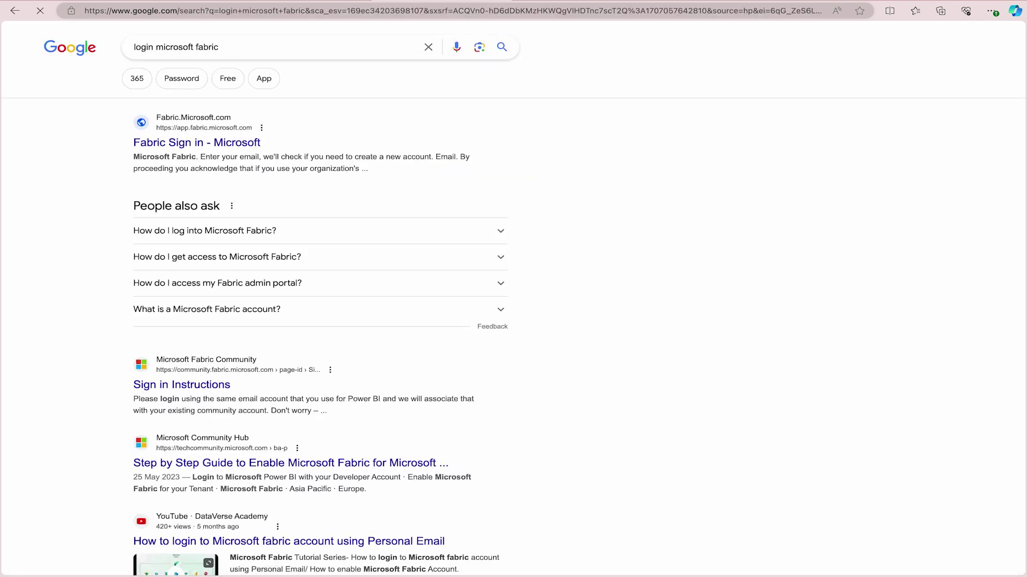
left_click(243, 144)
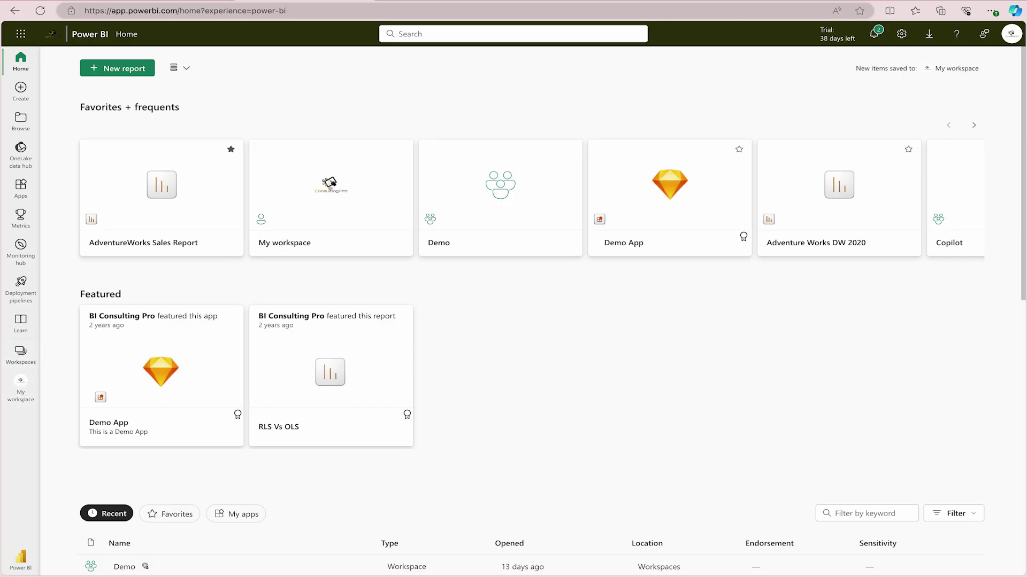
Switch to the Data Engineering experience and create a workspace named WS_Dataflows_Gen2 with the Trial license mode.
left_click(28, 558)
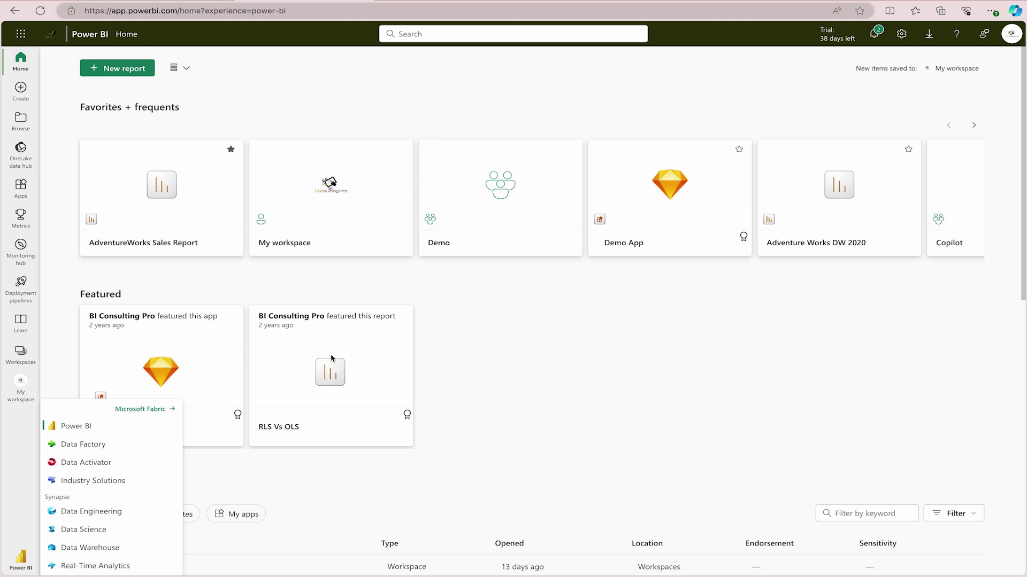
left_click(93, 512)
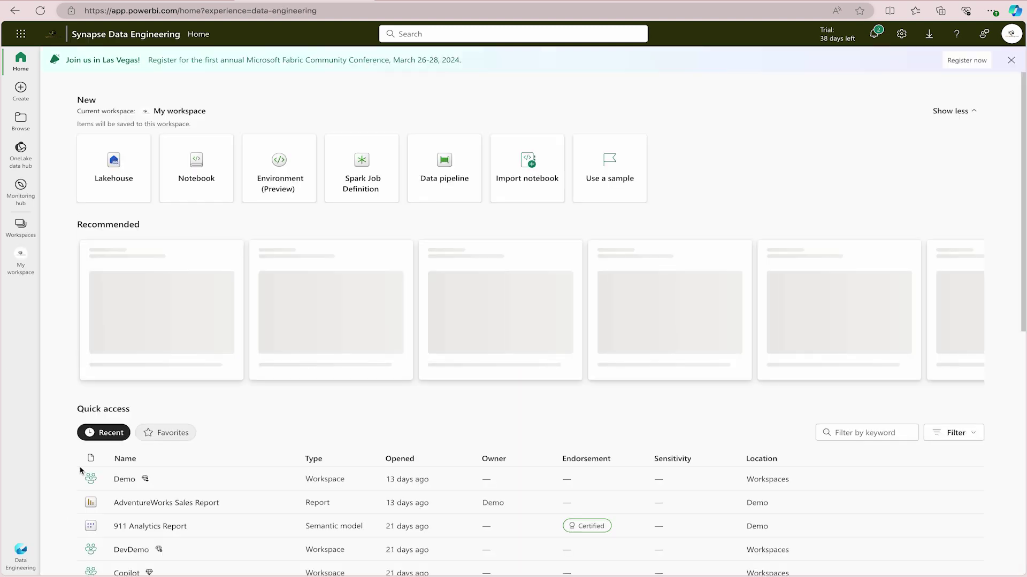
left_click(24, 228)
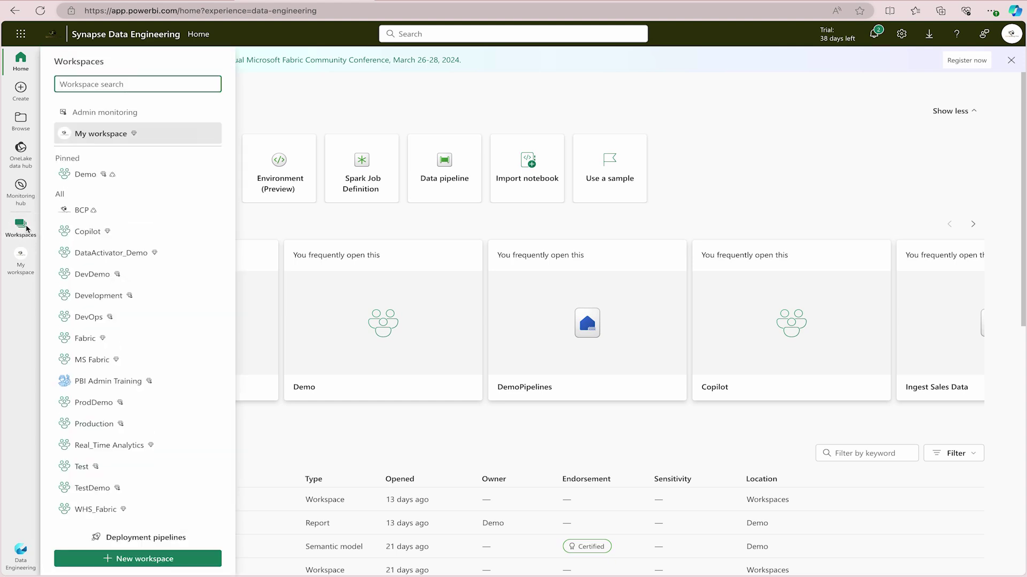
left_click(126, 557)
left_click(765, 101)
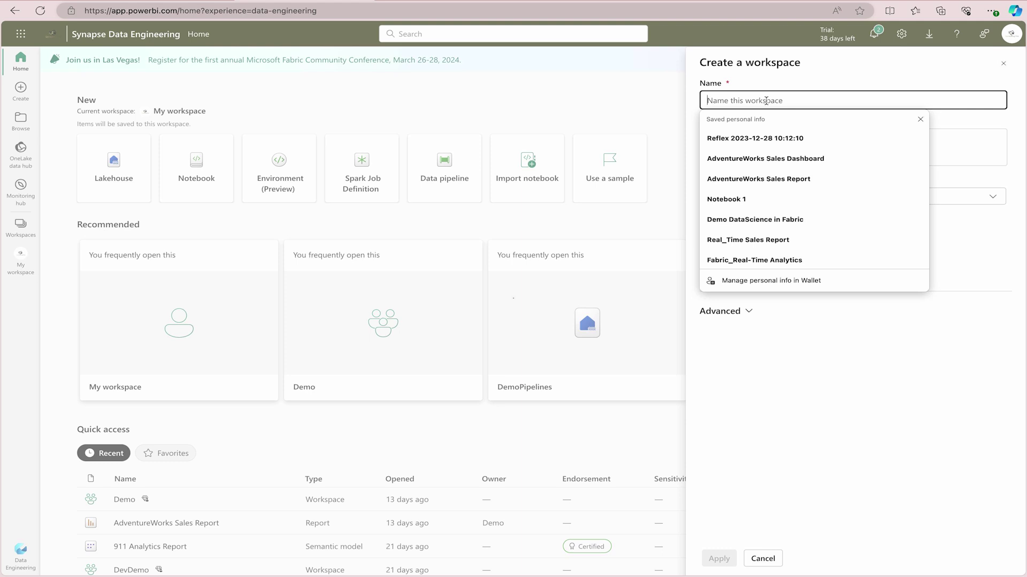
type("WS_")
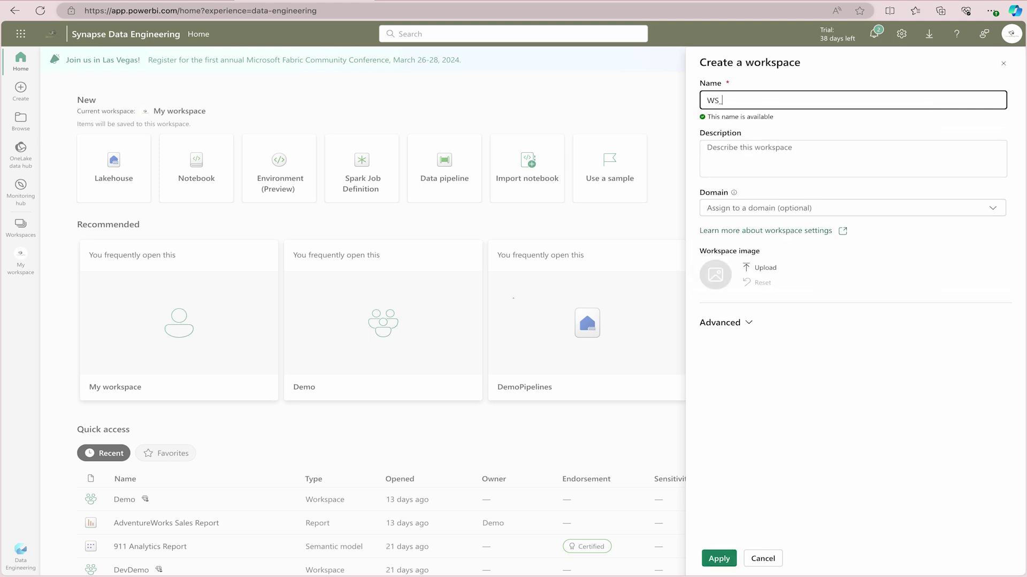
type("Dataflows_Gen2")
left_click(721, 327)
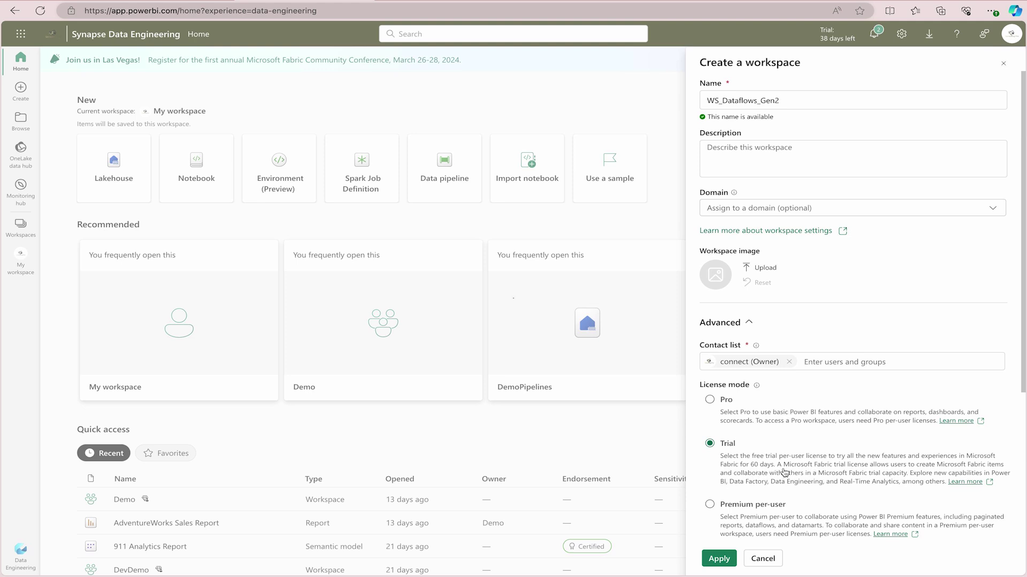
left_click(717, 559)
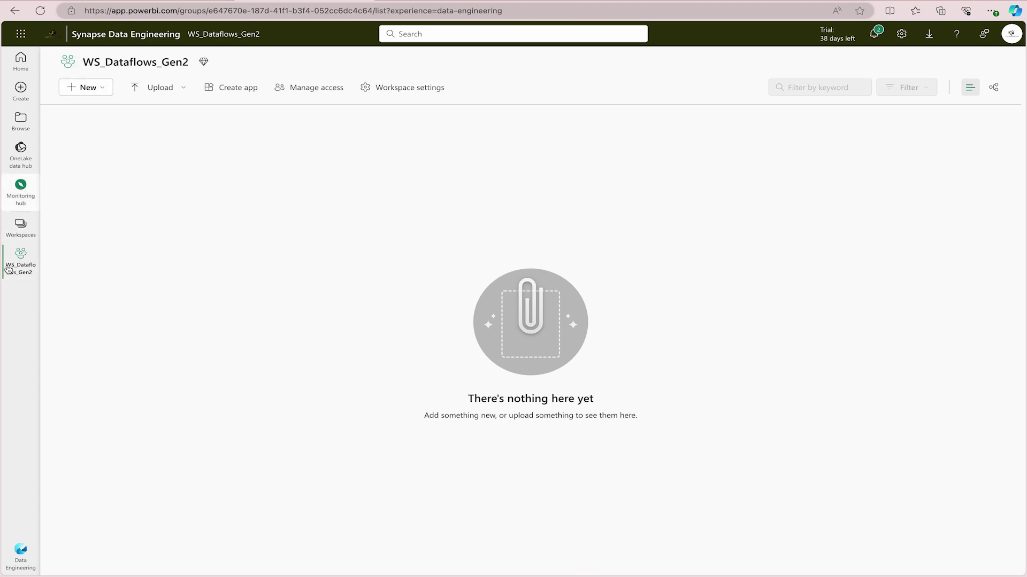
Create a lakehouse named DataflowsGen2 from the Data Engineering home page.
left_click(20, 553)
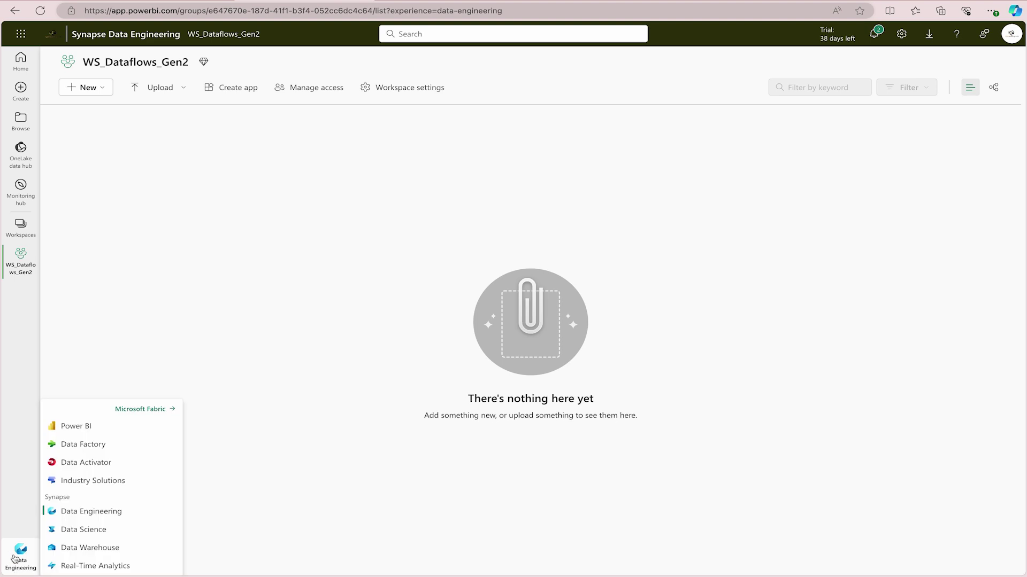
left_click(68, 516)
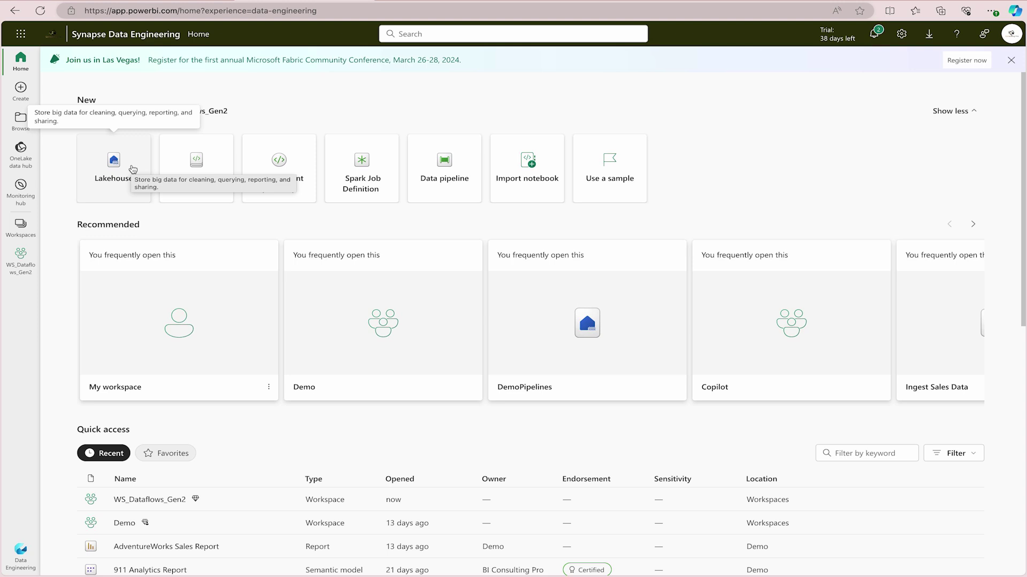
left_click(133, 169)
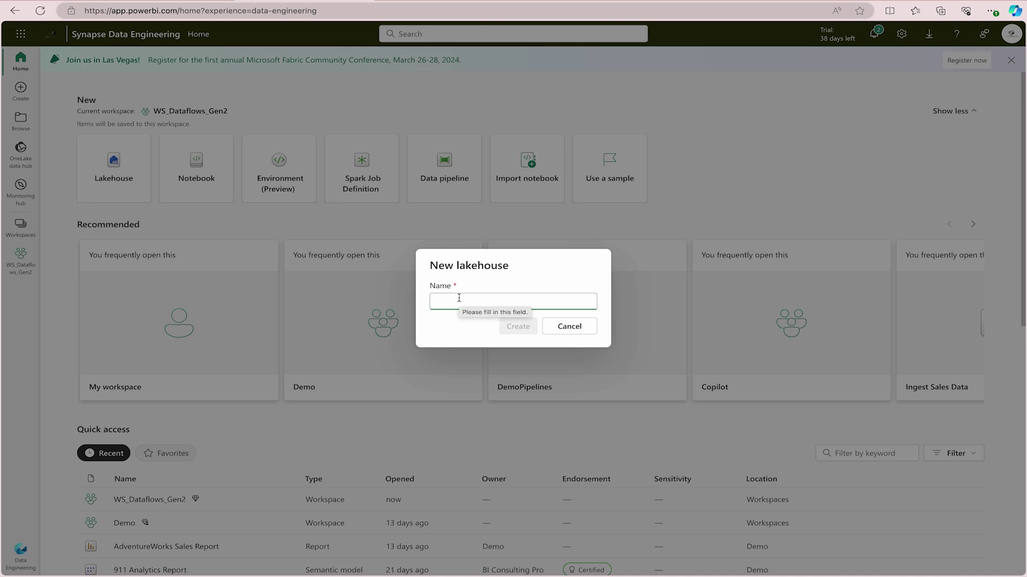
type("Dataflow")
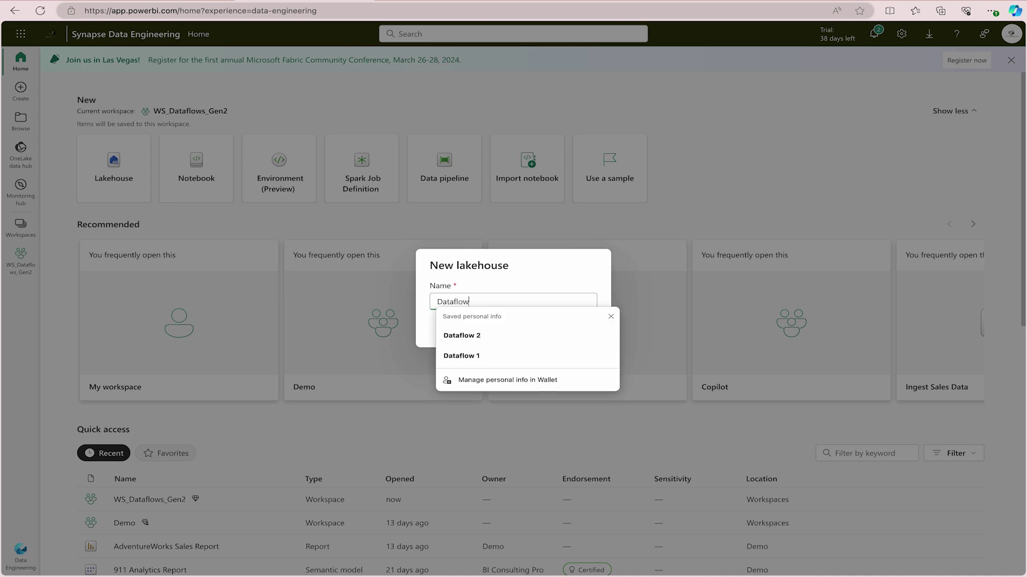
type("sGen2")
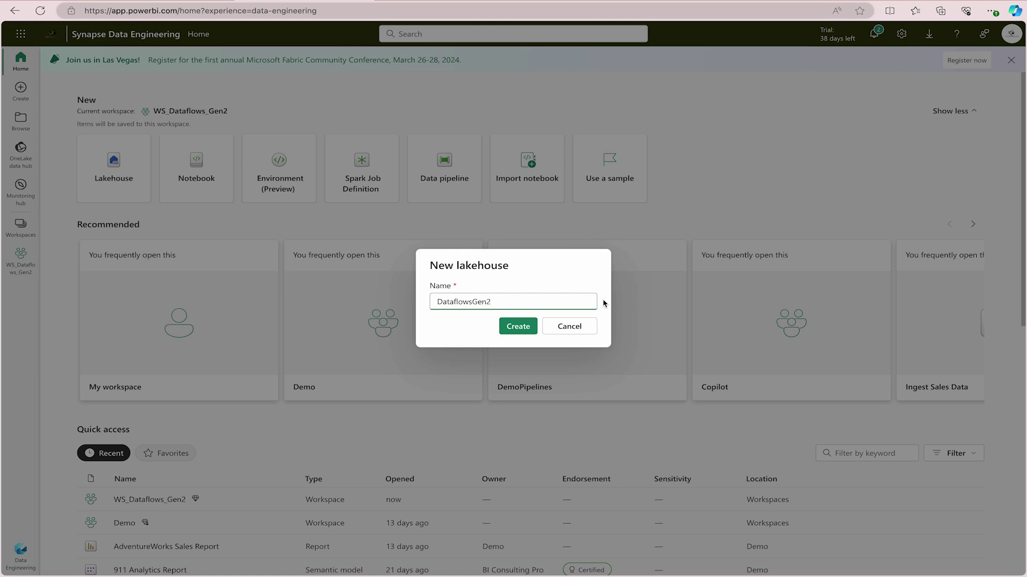
left_click(512, 330)
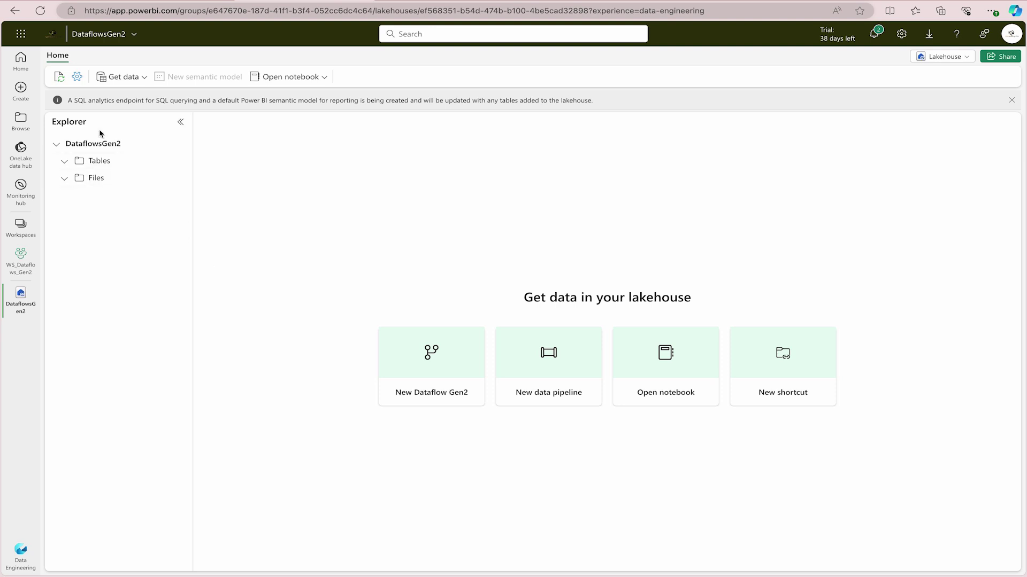
Collapse the Tables and Files folders in the lakehouse explorer and dismiss the SQL analytics endpoint notification.
left_click(64, 161)
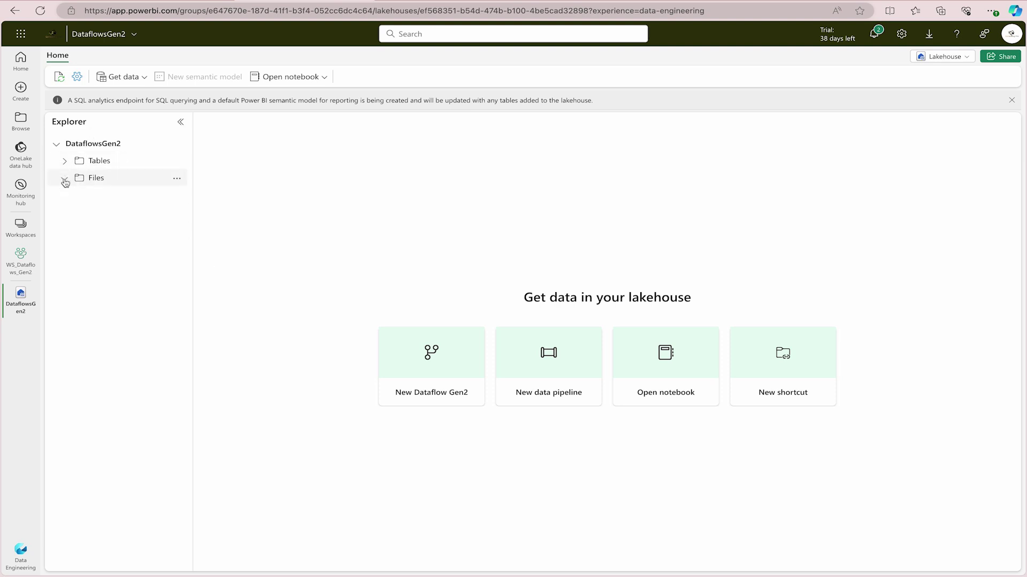
left_click(65, 179)
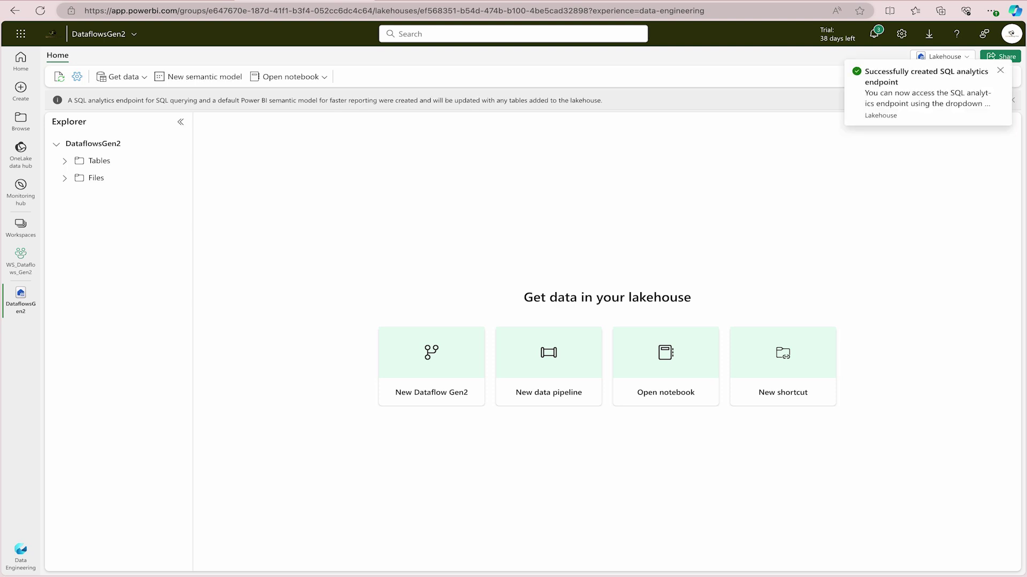
left_click(1000, 70)
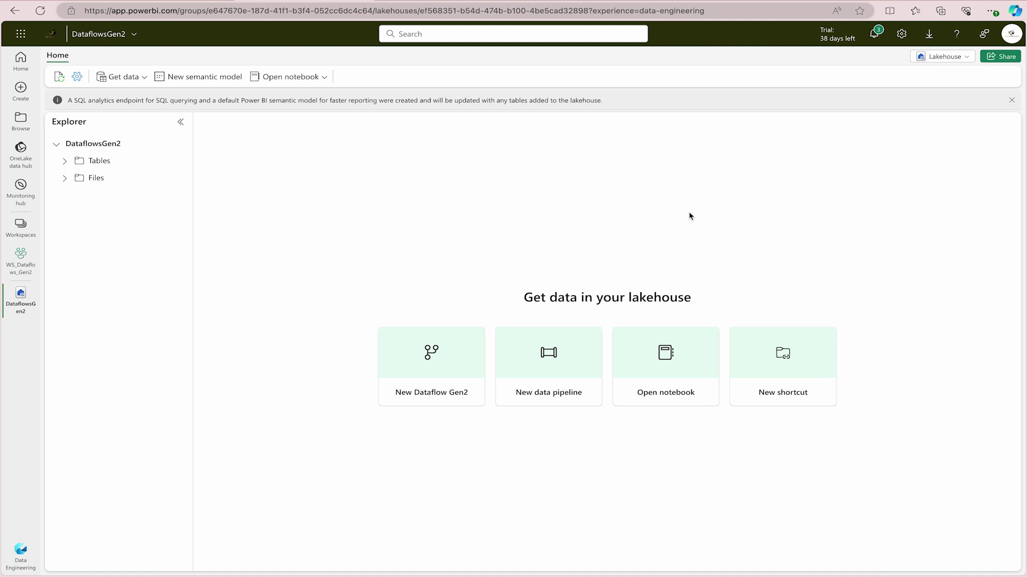
left_click(436, 357)
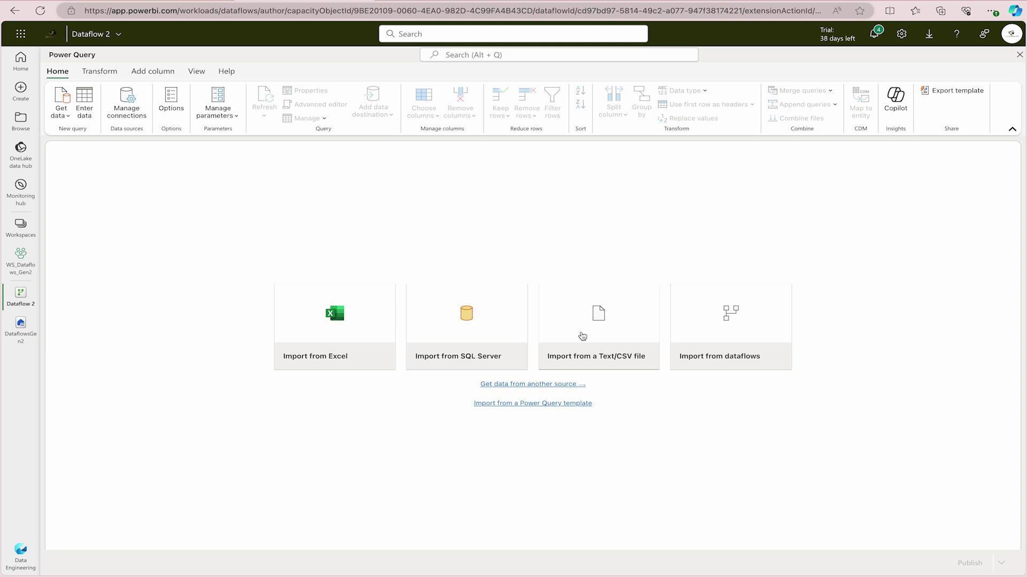
left_click(604, 363)
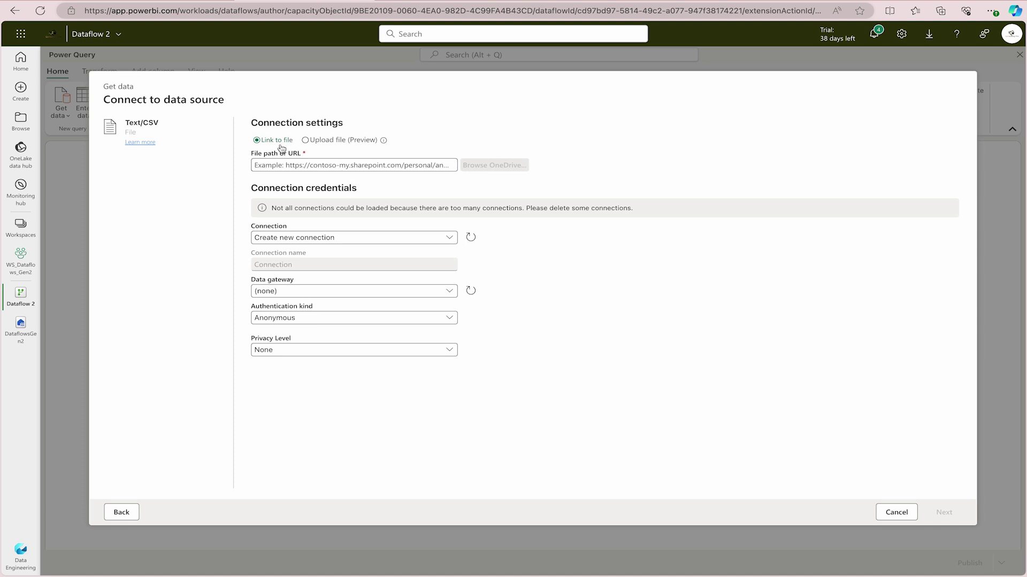
left_click(332, 163)
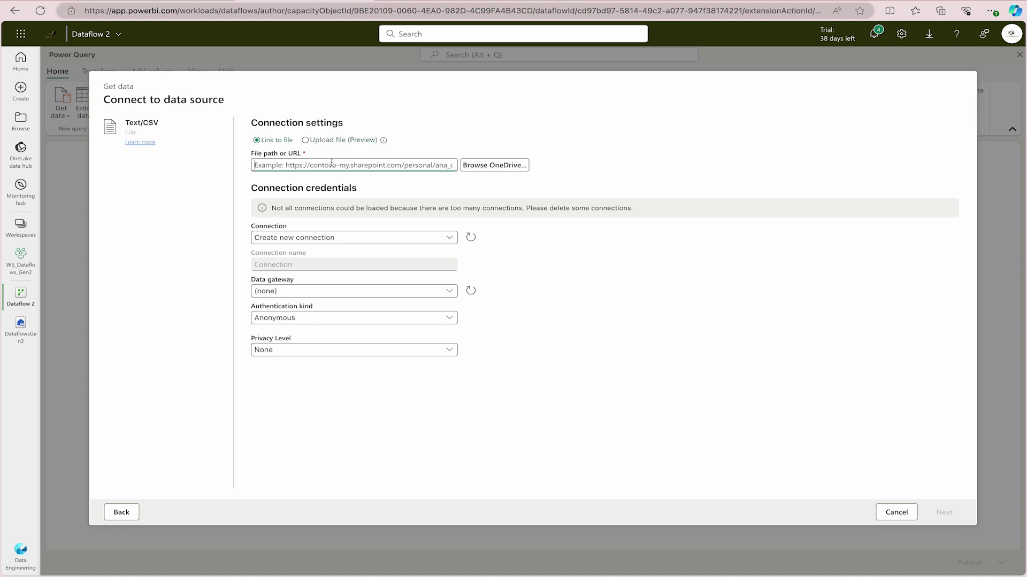
type("https://raw.githubusercontent.com/MicrosoftLearning/dp-data/main/orders.csv")
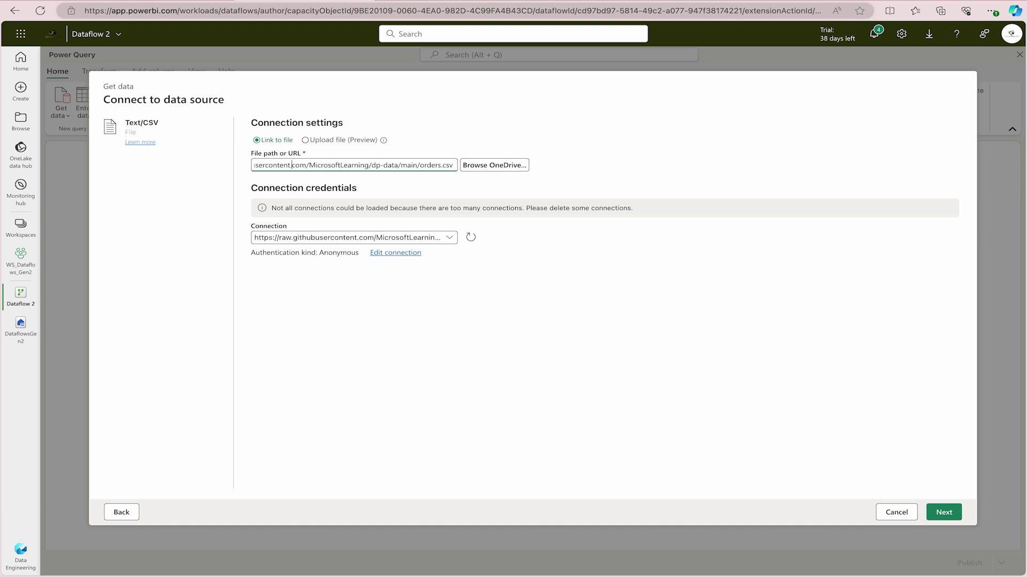
key("Home")
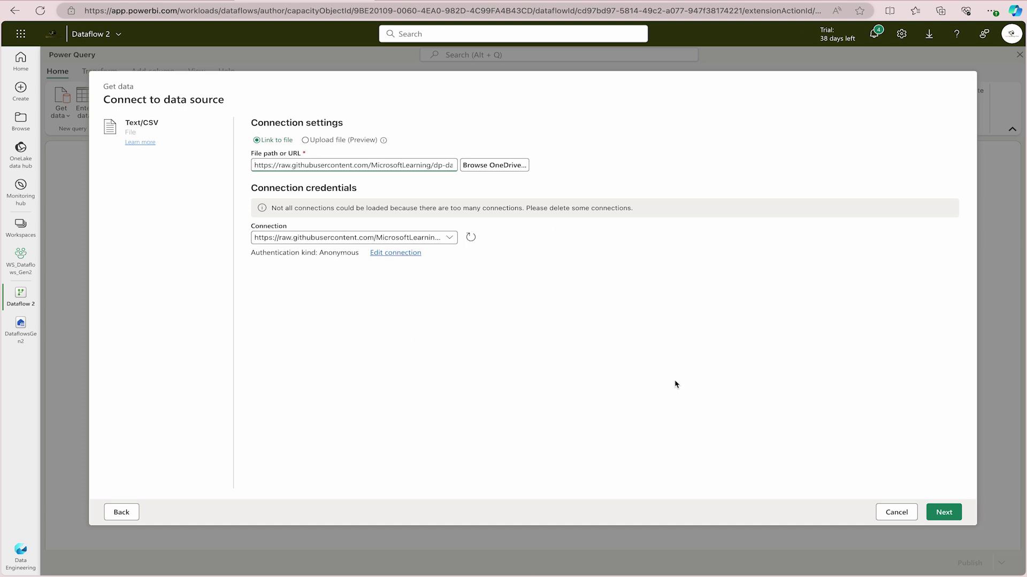
left_click(944, 510)
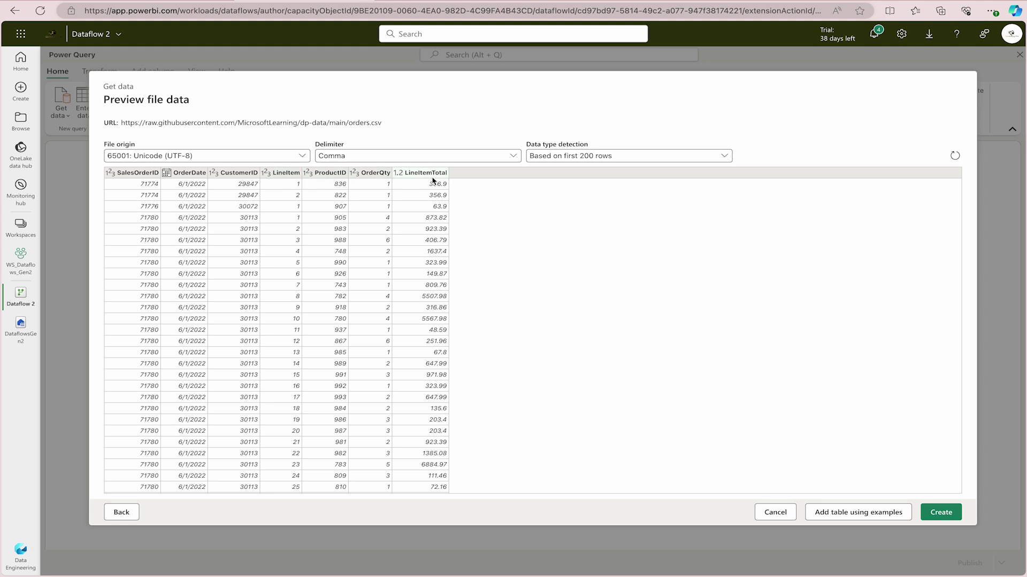
Check the delimiter and data type detection options in the orders.csv preview, and create the query with Comma and first-200-rows detection.
left_click(518, 162)
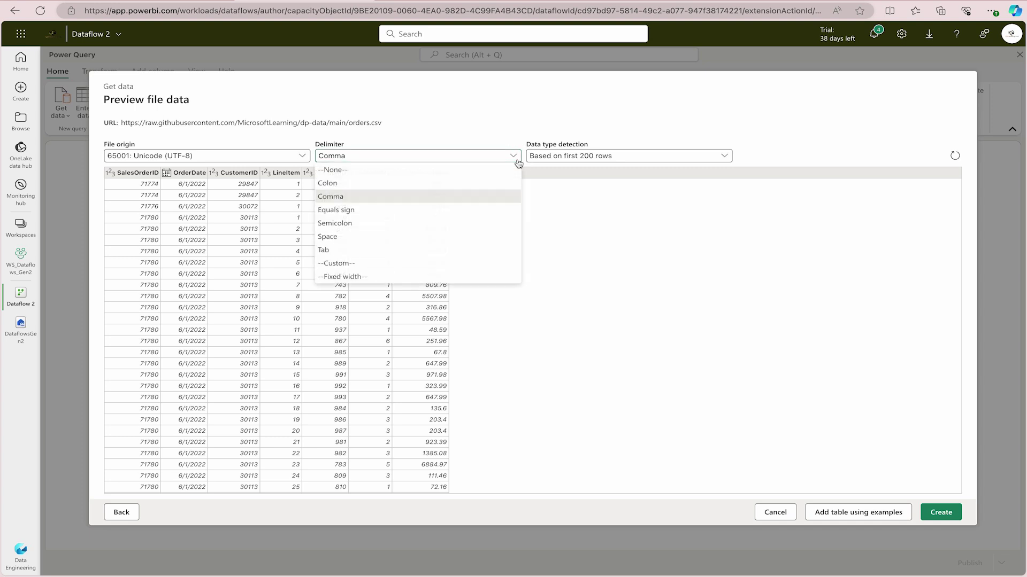
left_click(655, 277)
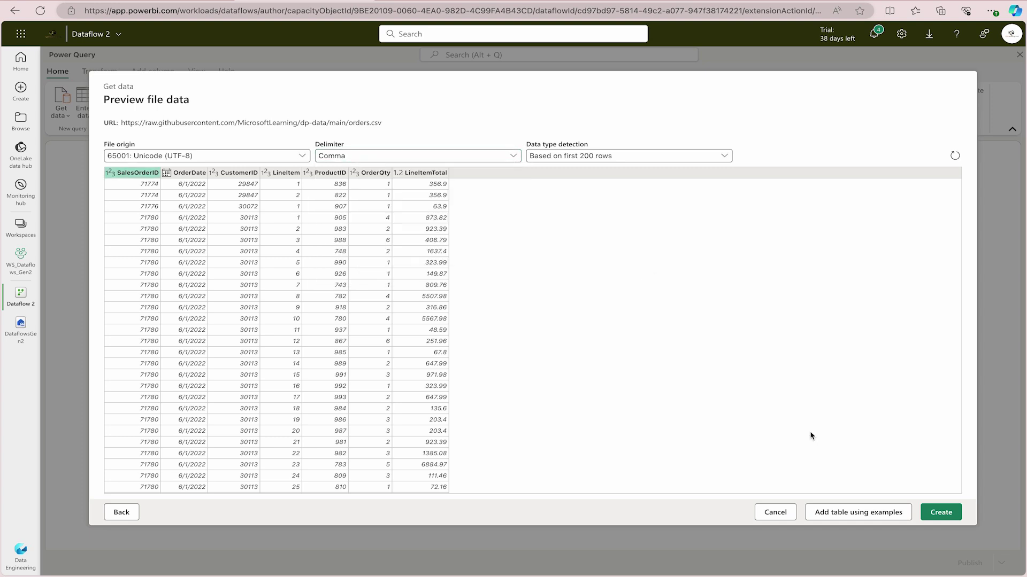
left_click(725, 156)
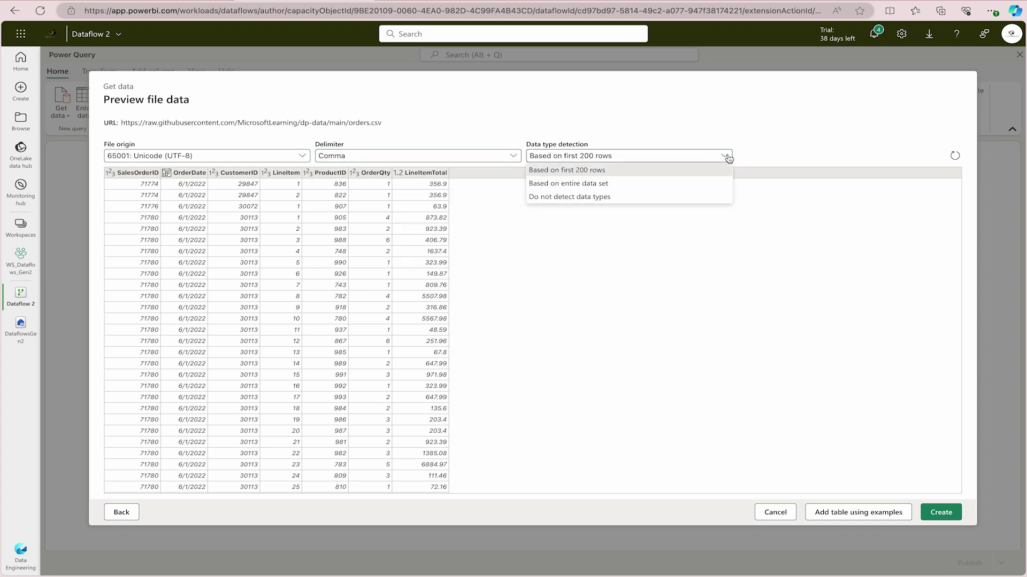
left_click(629, 283)
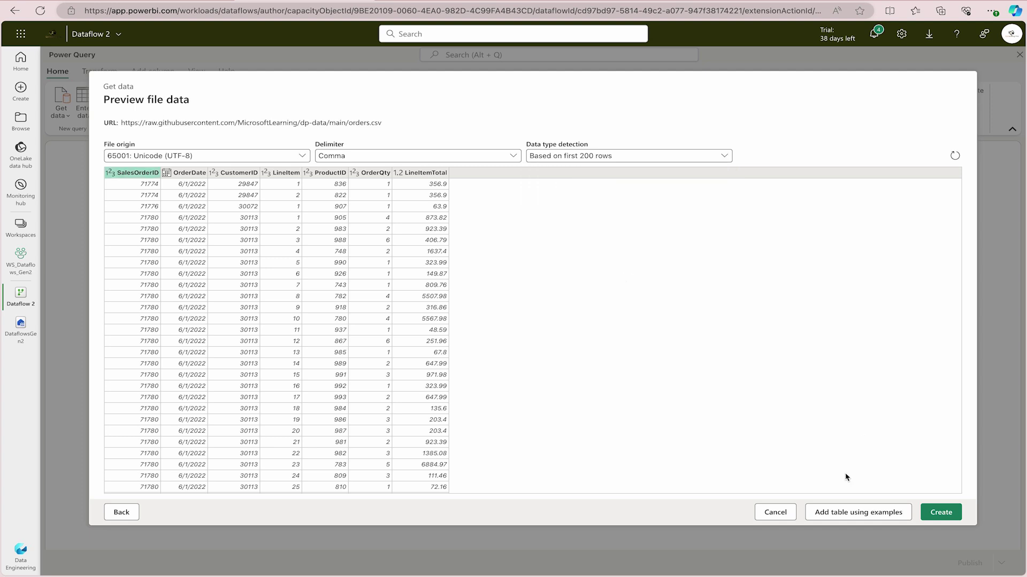
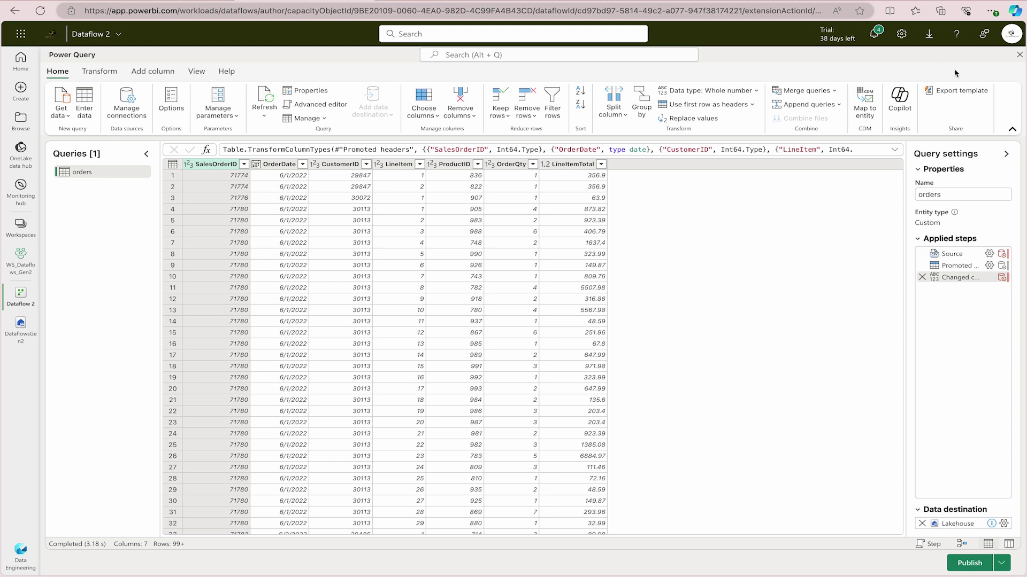
Start a custom column on the orders query and name it MonthNo.
left_click(899, 102)
left_click(154, 71)
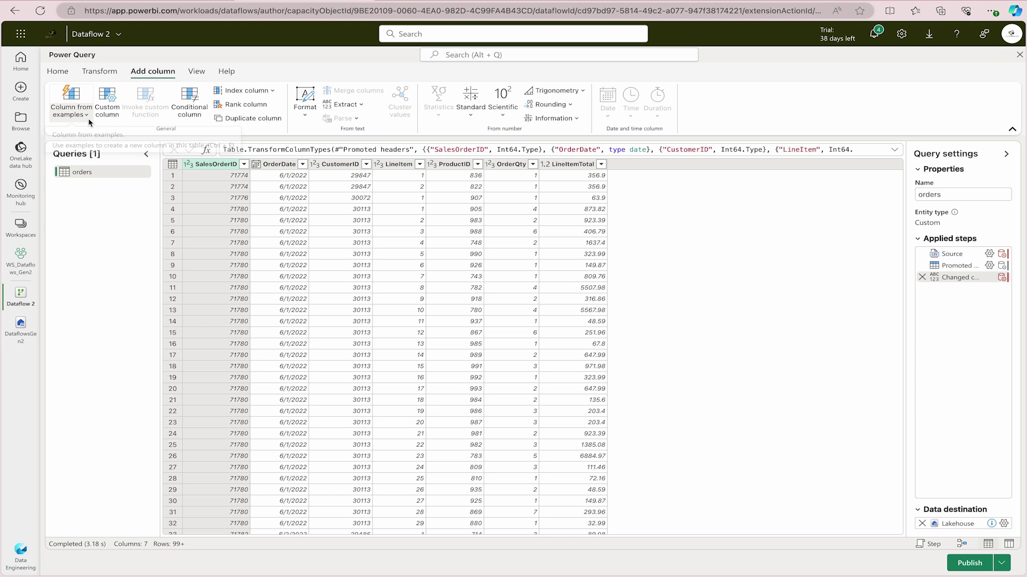
left_click(107, 101)
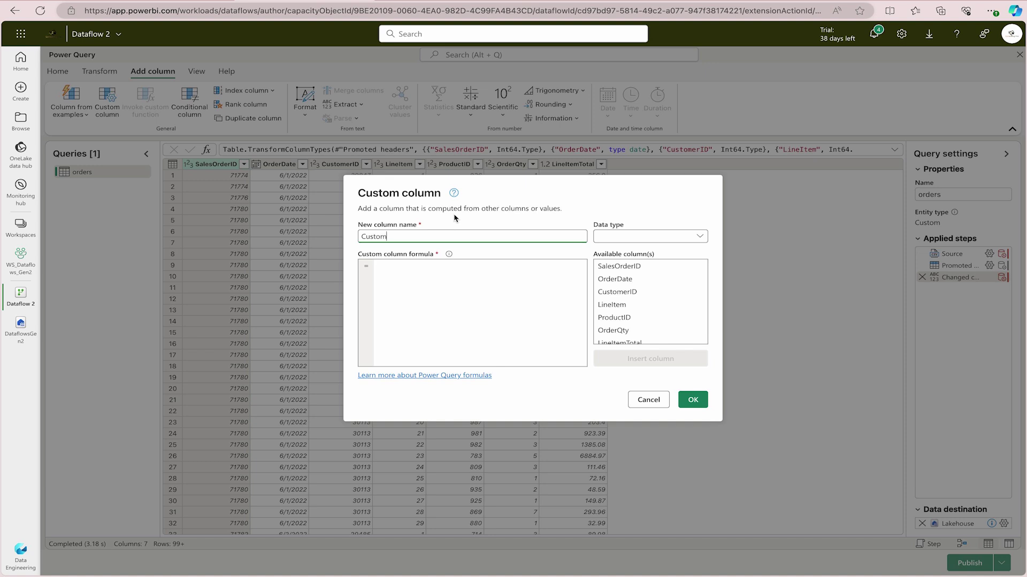
left_click_drag(420, 235, 288, 238)
type("MonthNo")
Enter Date.Month([OrderDate]) as the formula of the MonthNo custom column.
left_click(414, 270)
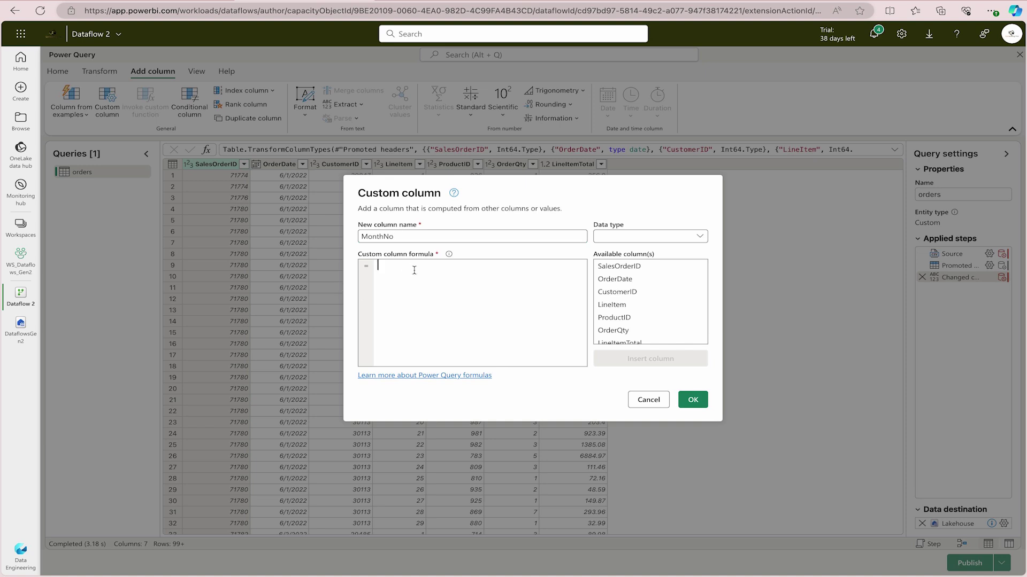
type("Date")
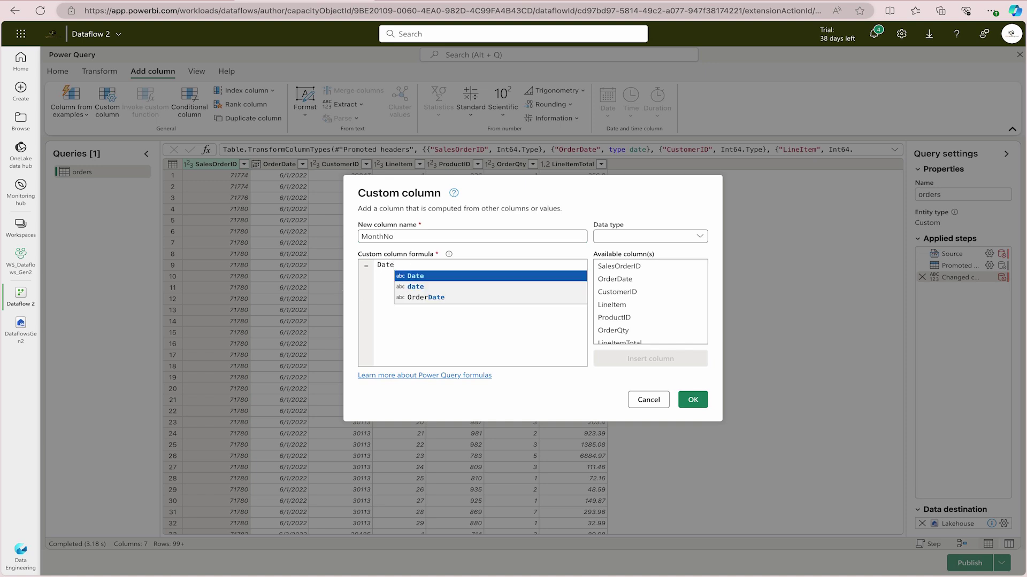
type(".Month")
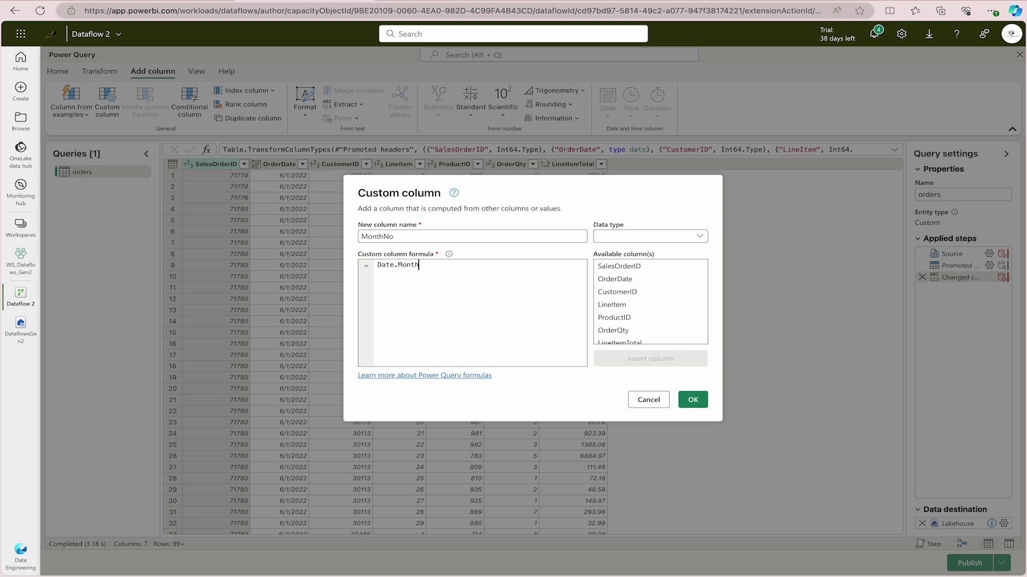
type("(")
type("[OrderDate")
left_click(506, 264)
Set the MonthNo column's data type to Whole number and add the column to the orders query.
left_click(699, 236)
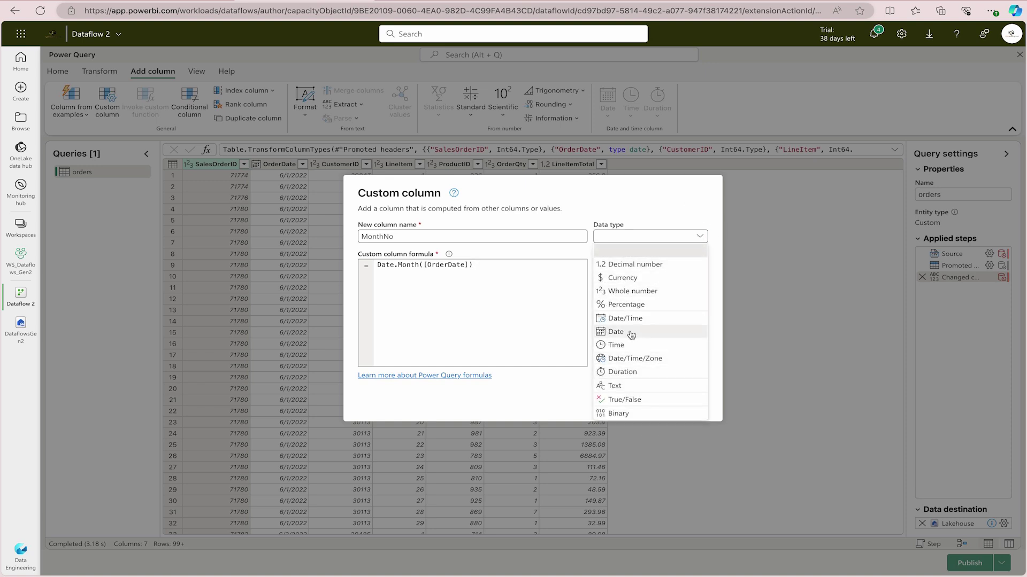
left_click(652, 292)
left_click(693, 401)
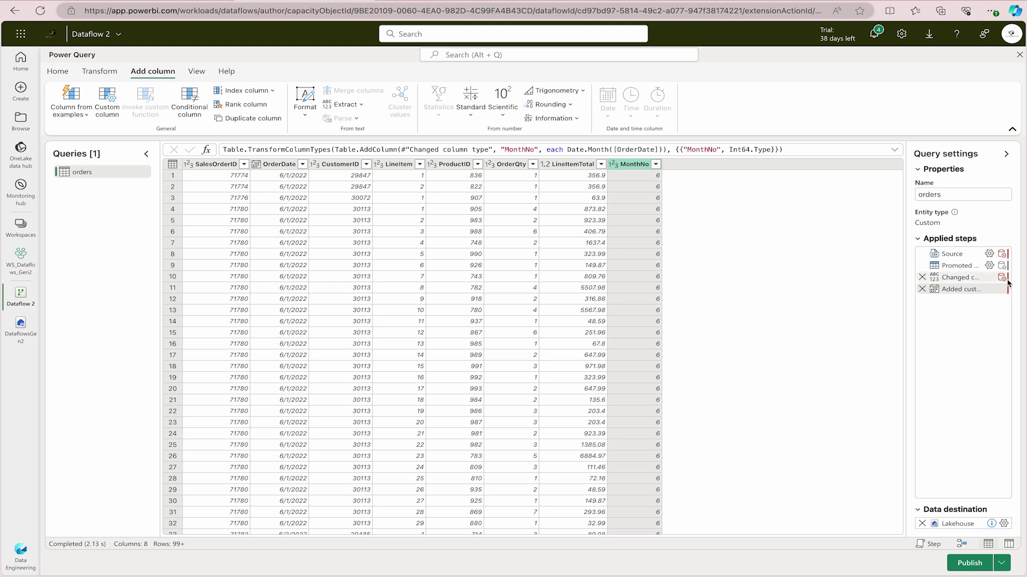
Open the orders query's Lakehouse data destination settings and try to connect with the existing Lakehouse (none) connection.
mouse_move(1005, 282)
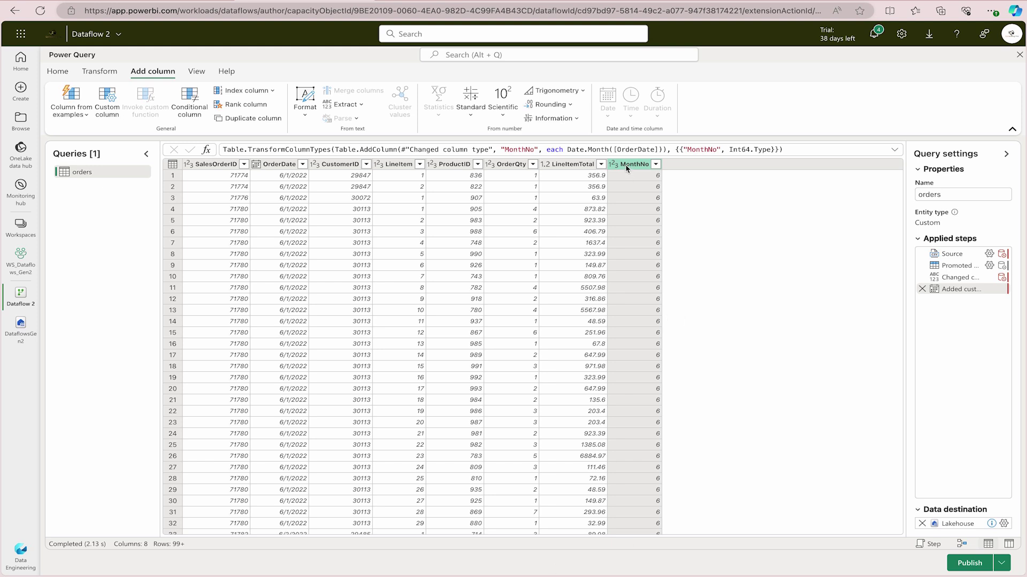
left_click(58, 72)
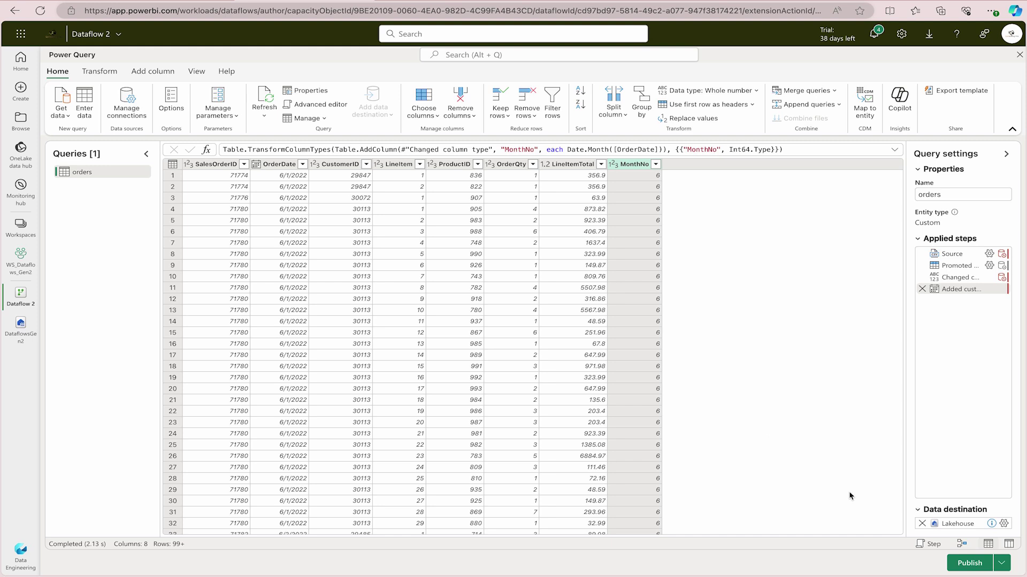
left_click(1004, 524)
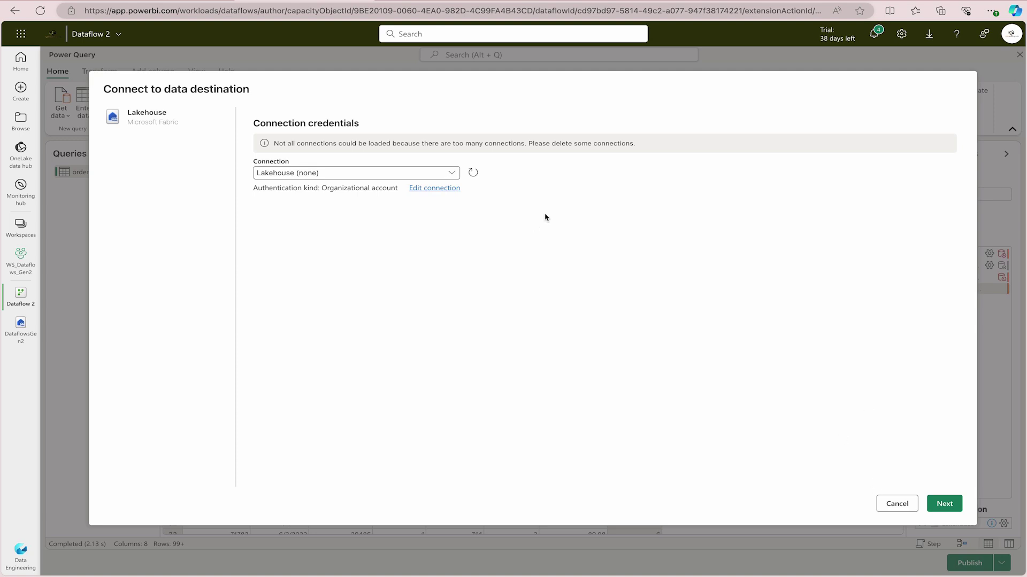
left_click(444, 176)
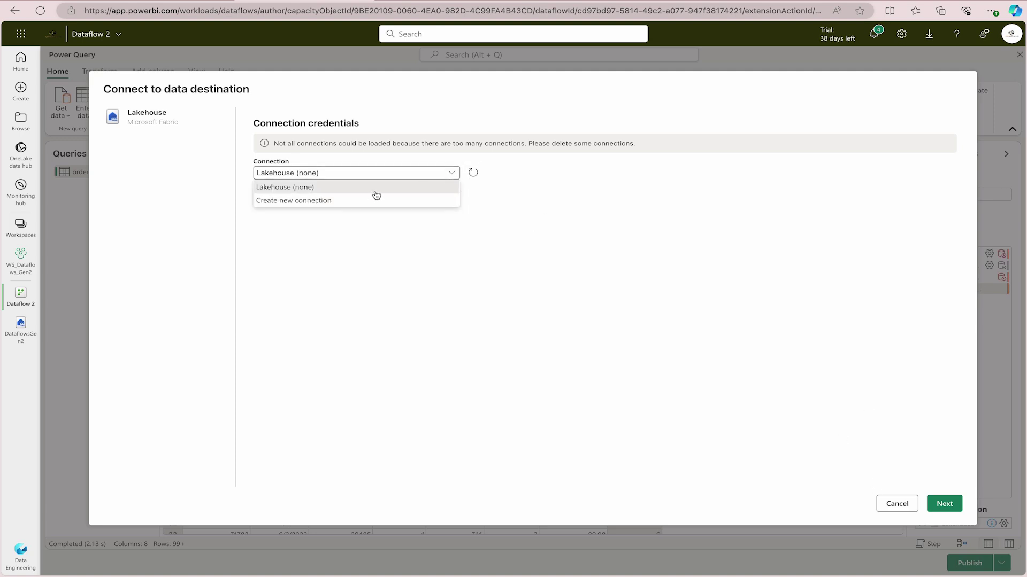
left_click(293, 190)
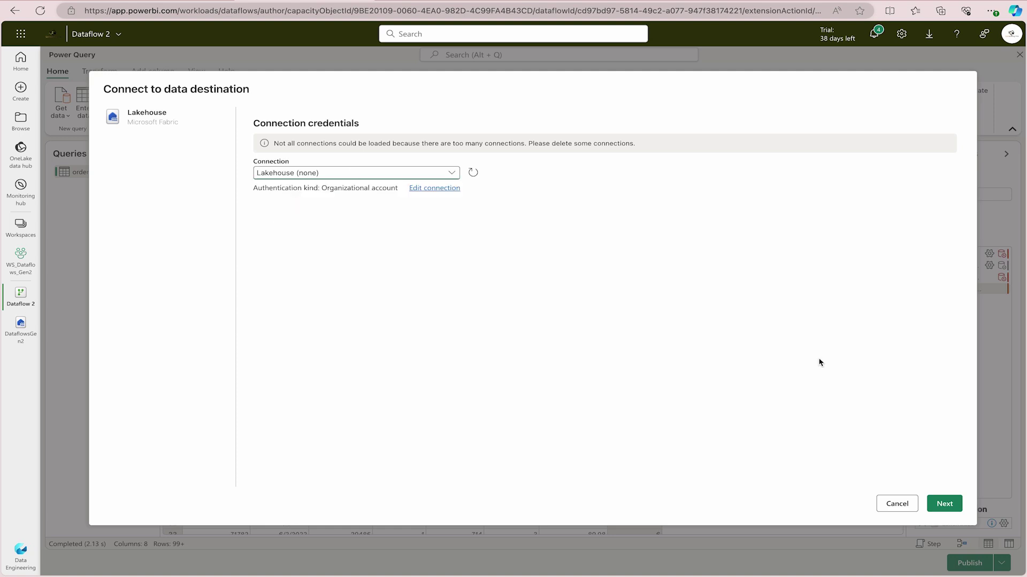
left_click(948, 503)
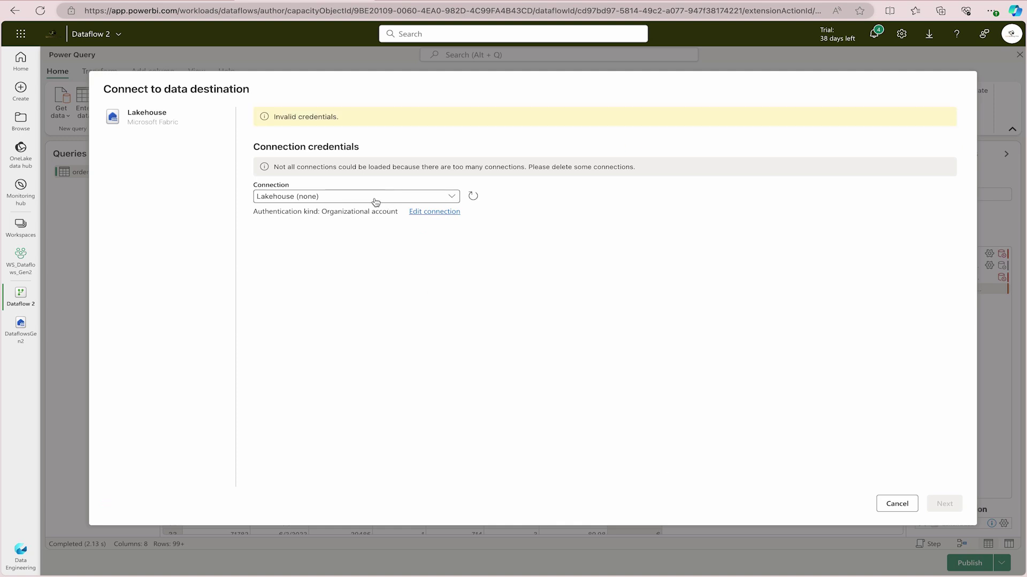
Edit the Lakehouse connection to use the Organizational privacy level and connect to the data destination.
left_click(427, 212)
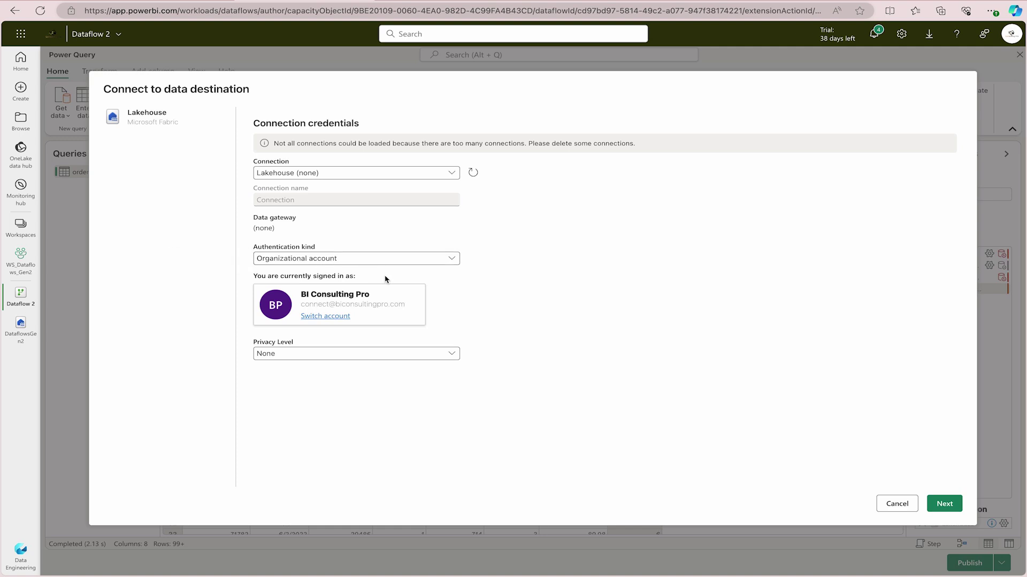
left_click(292, 354)
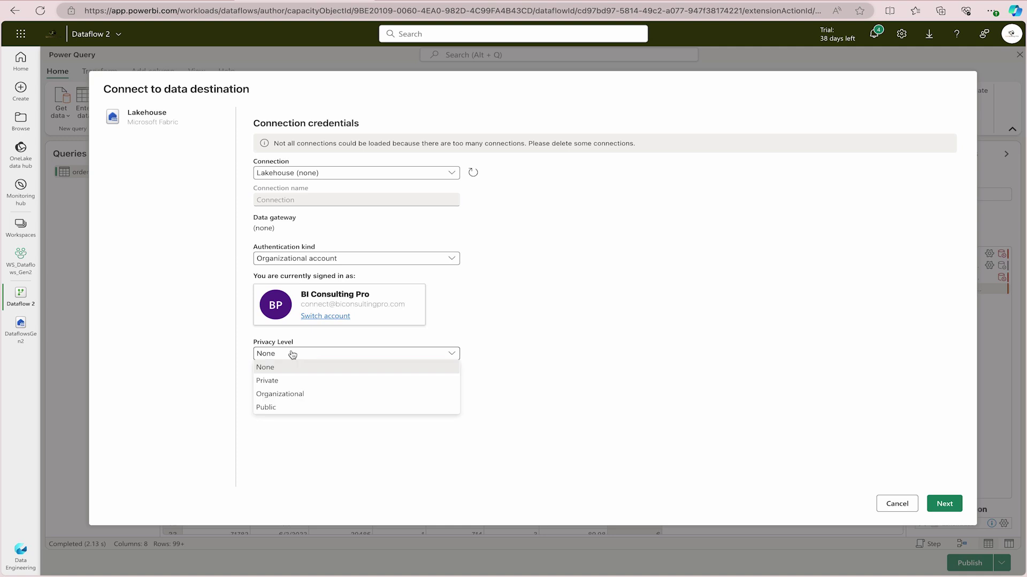
left_click(281, 397)
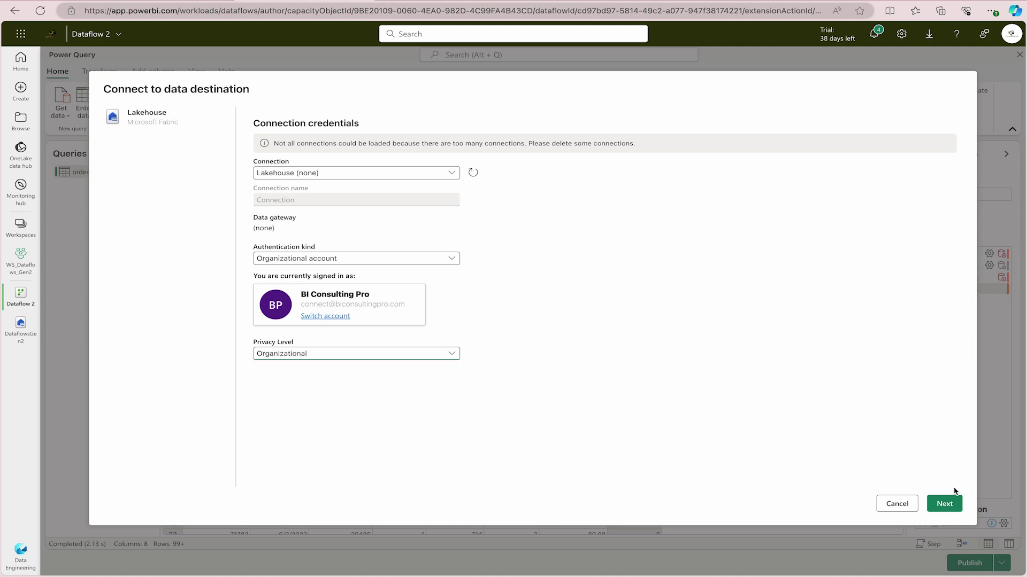
left_click(946, 504)
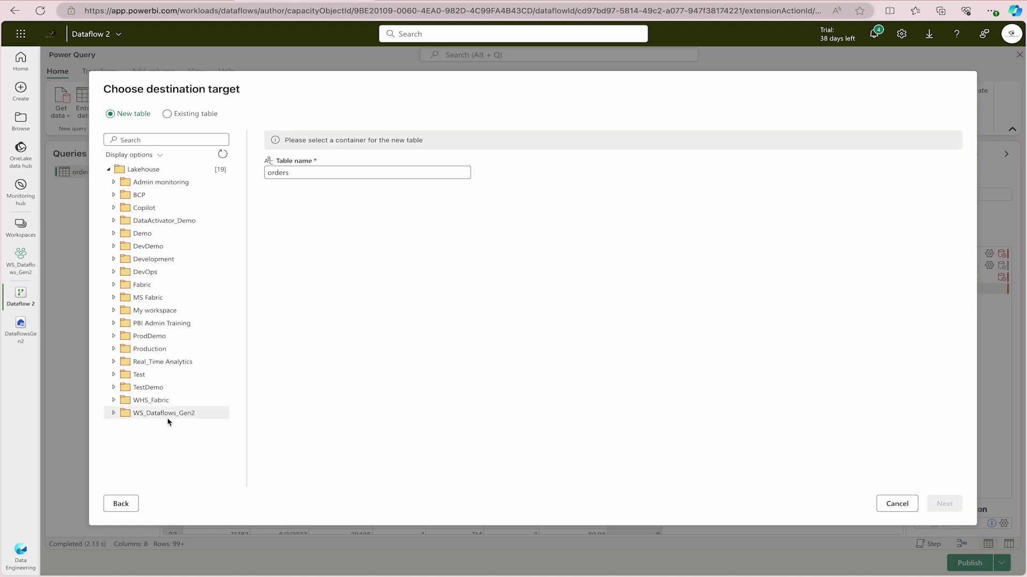
Target a new table named orders in the DataflowsGen2 lakehouse of WS_Dataflows_Gen2, and save the destination settings with the Replace update method.
left_click(214, 414)
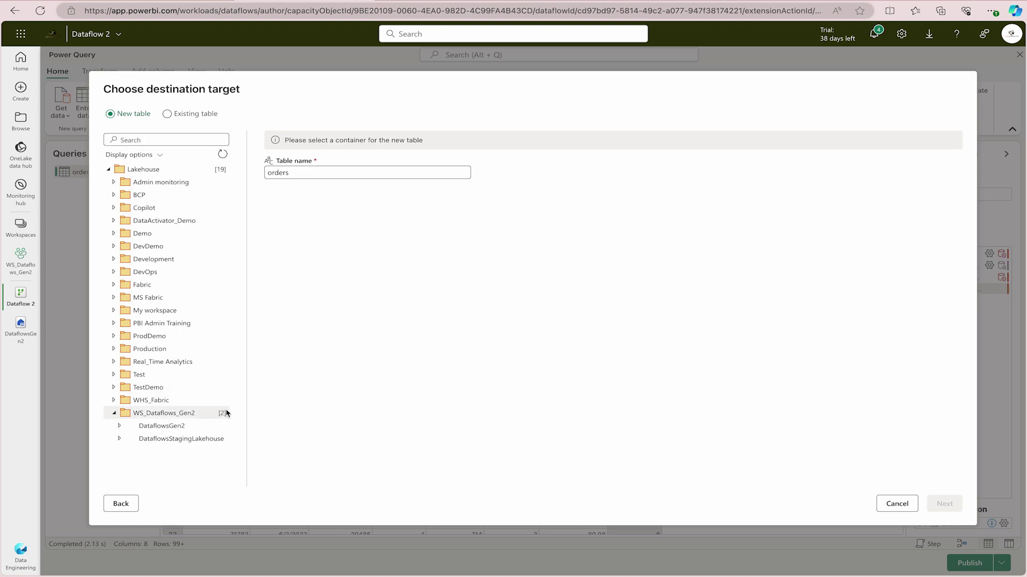
left_click(147, 425)
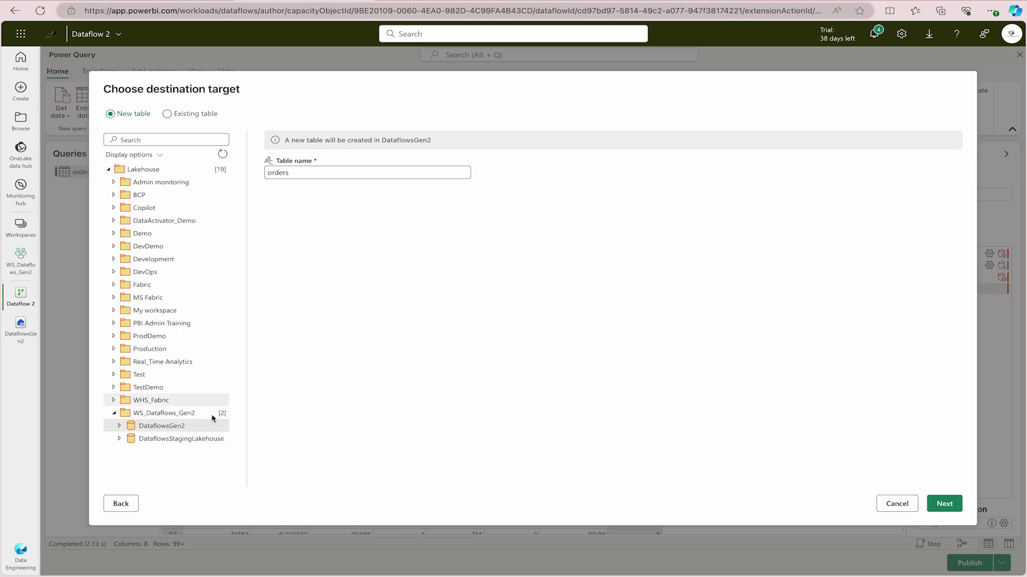
left_click(946, 504)
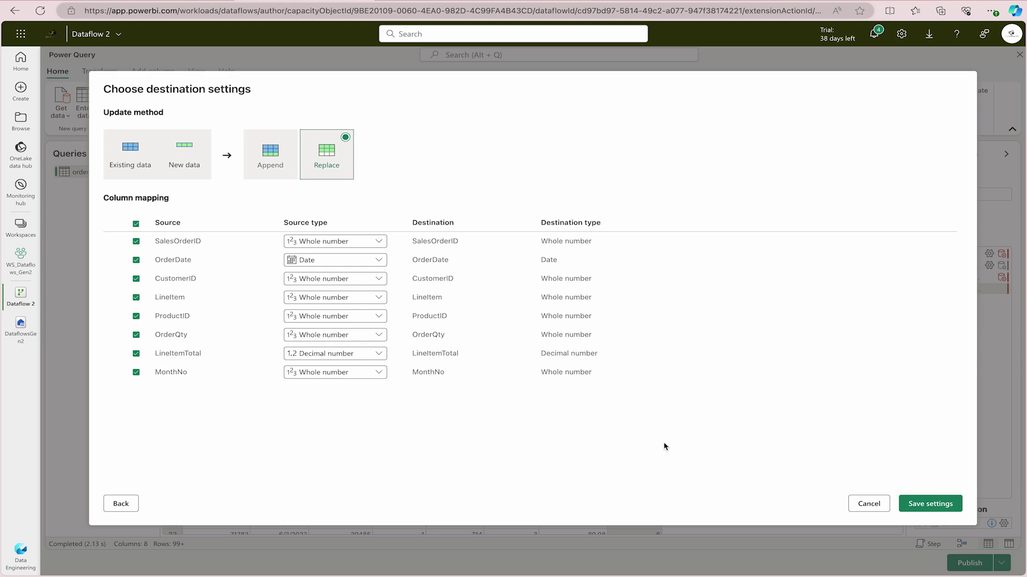
left_click(922, 506)
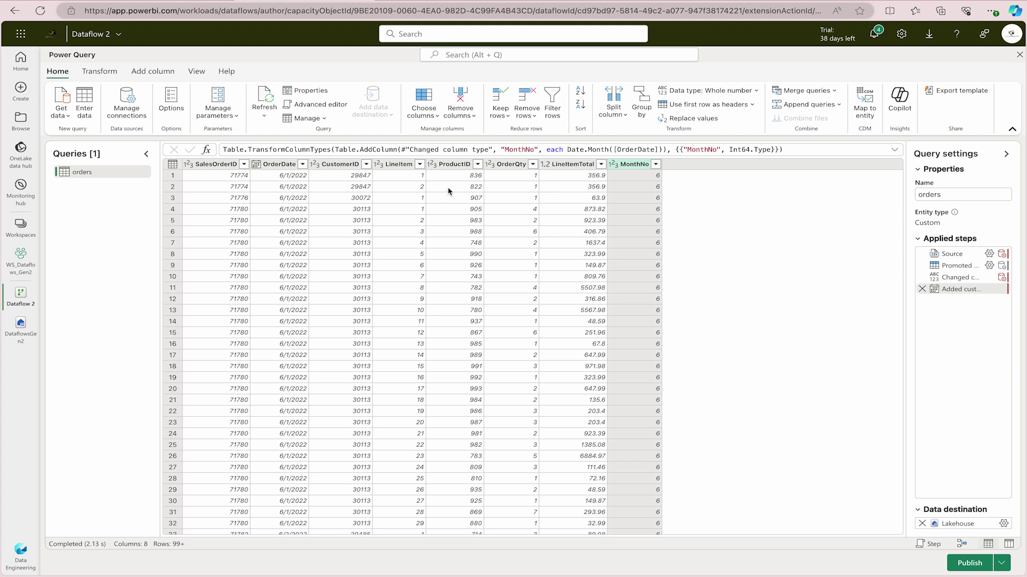
Show the orders query in diagram view, check the commands available after the Added custom step, and publish the dataflow.
left_click(196, 72)
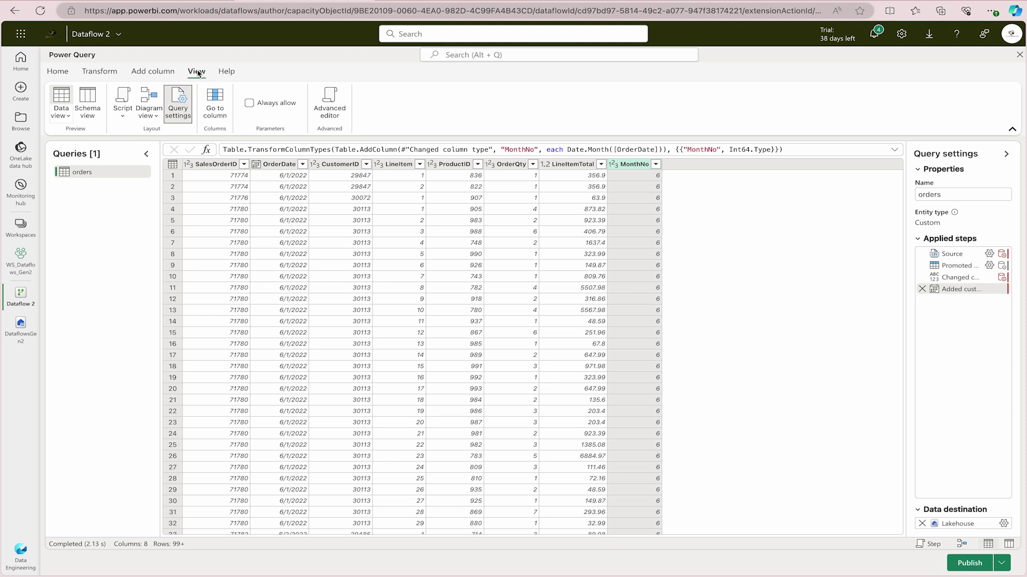
left_click(156, 114)
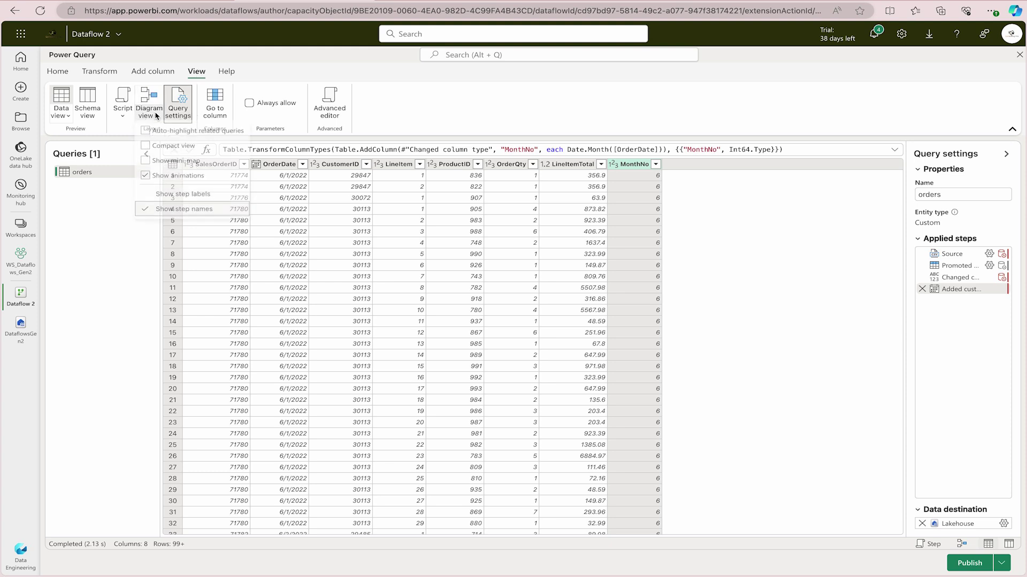
left_click(152, 91)
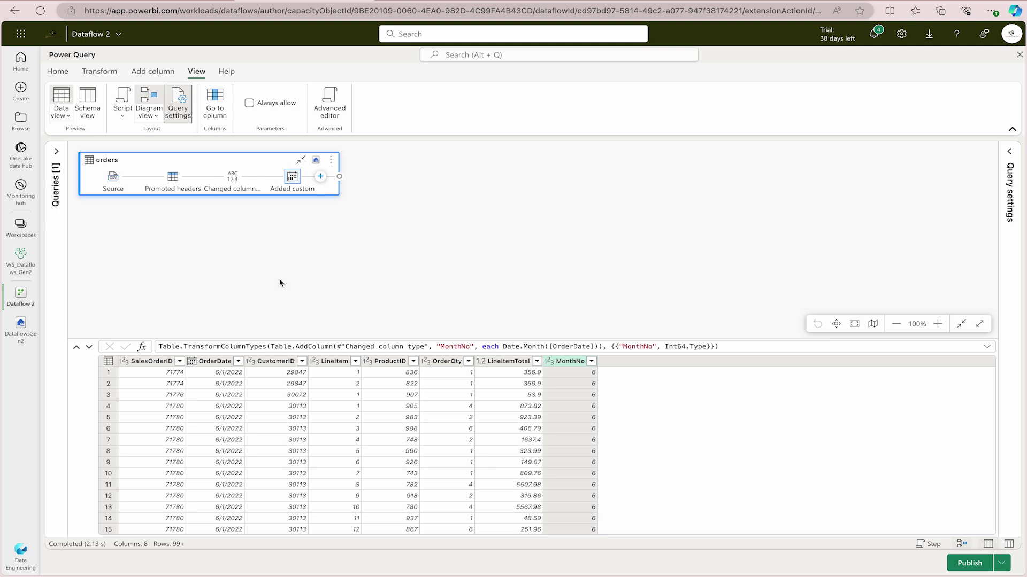
left_click(320, 176)
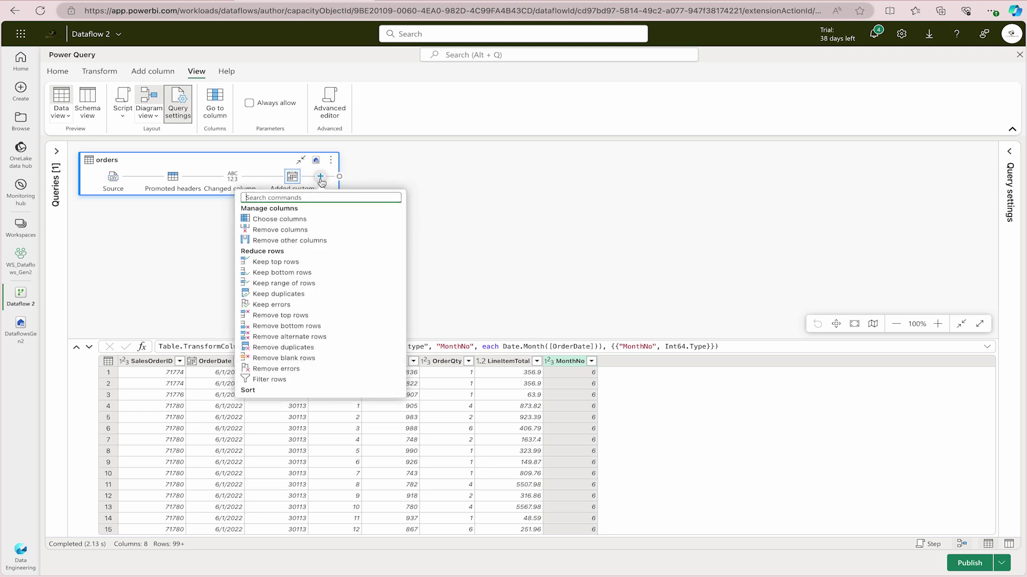
left_click(442, 285)
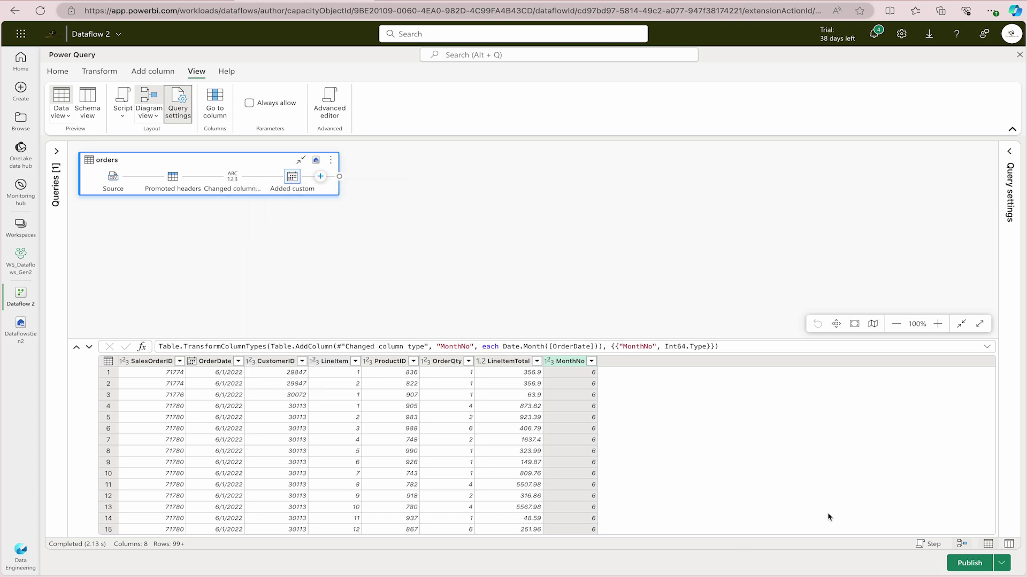
left_click(963, 566)
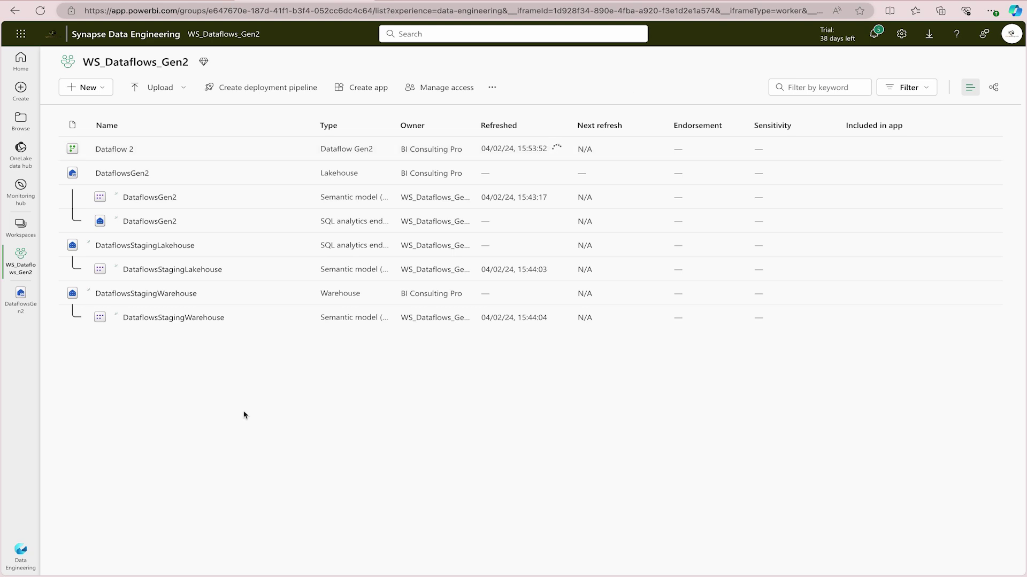
Create a data pipeline named Load Order Data in the WS_Dataflows_Gen2 workspace.
left_click(88, 87)
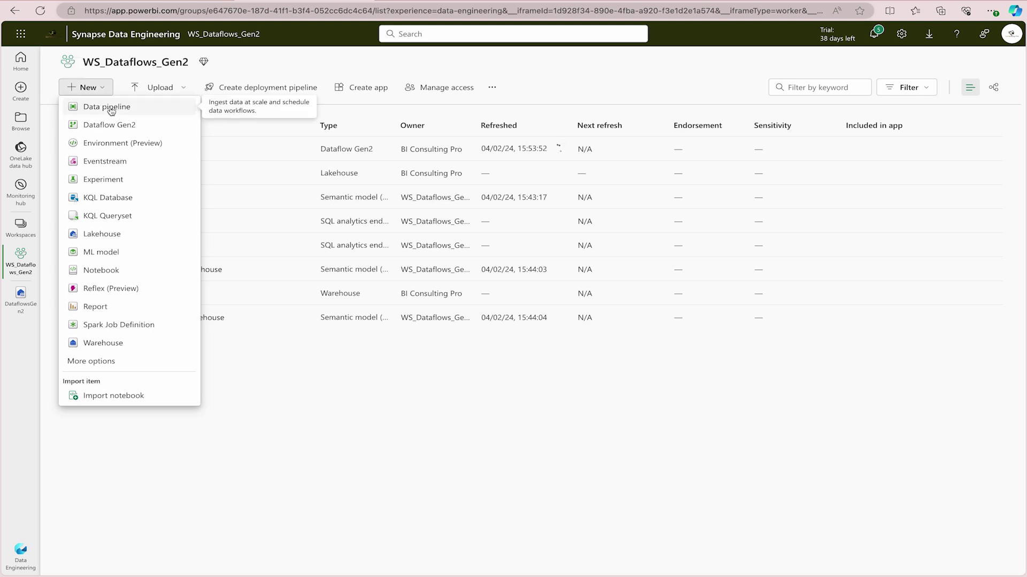
key("Escape")
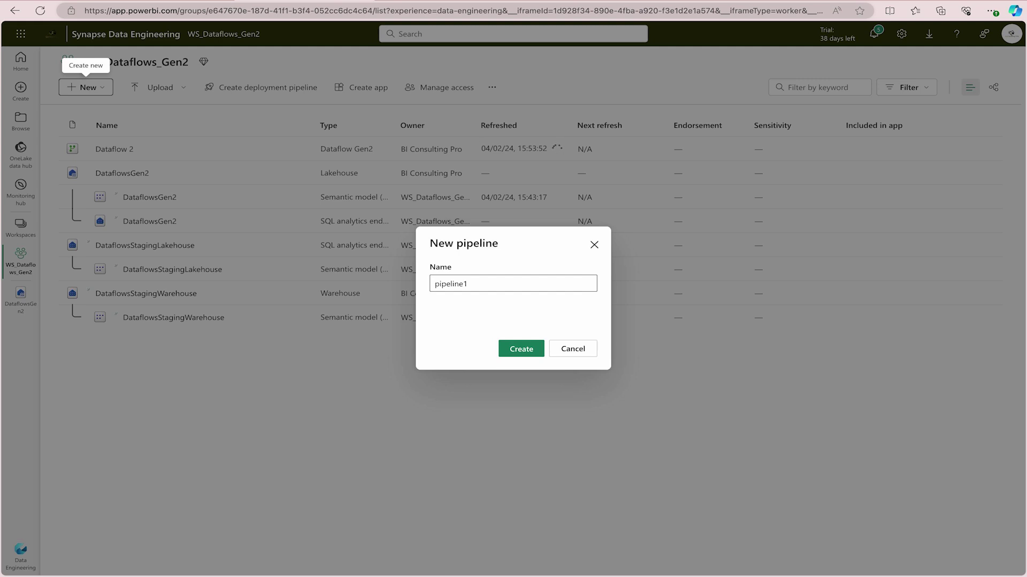
left_click(479, 285)
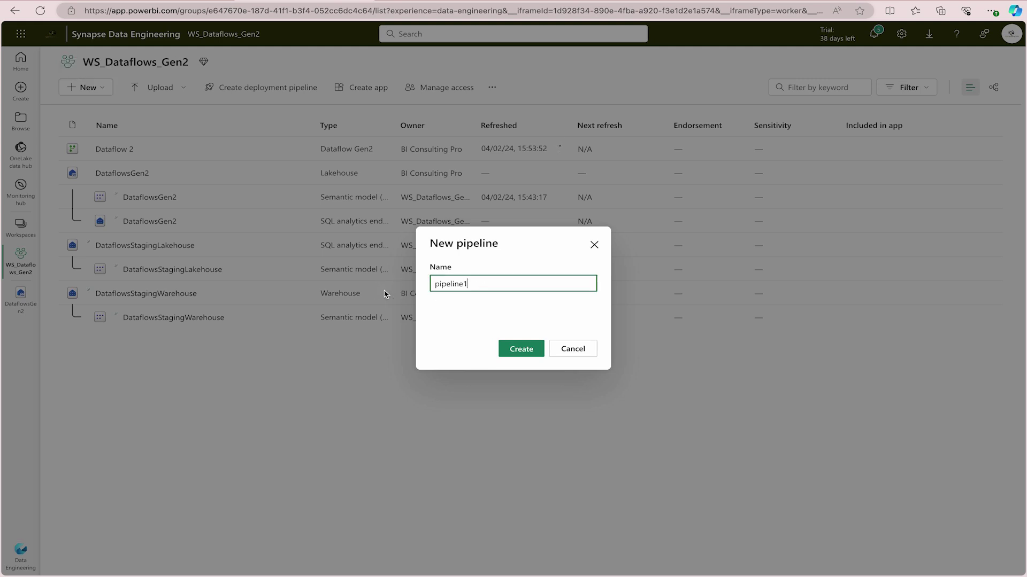
double_click(465, 284)
type("Load Order Data")
left_click(514, 349)
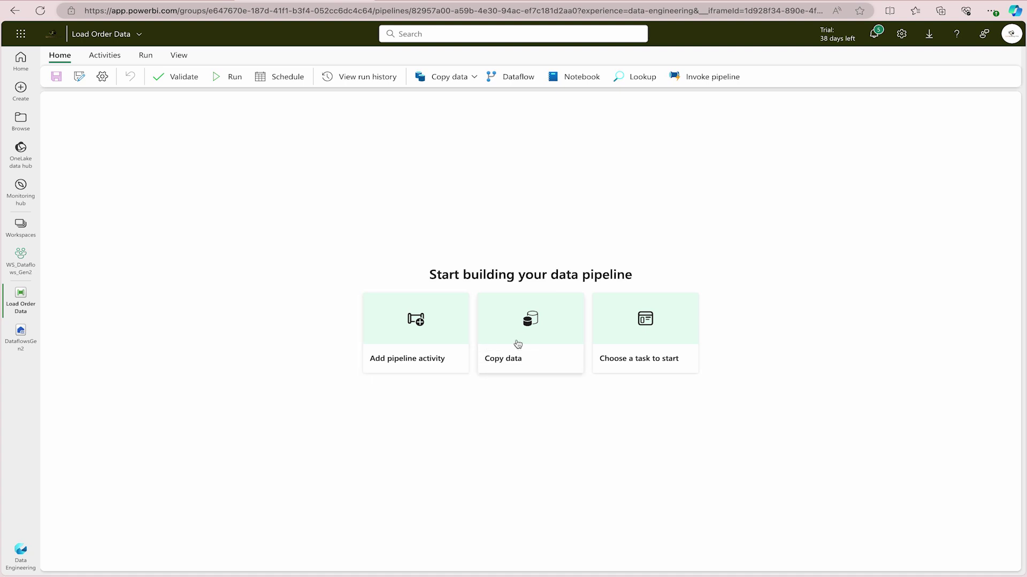
Add a Dataflow activity to the pipeline, select the published dataflow from WS_Dataflows_Gen2 for it, and return to its general properties.
left_click(424, 367)
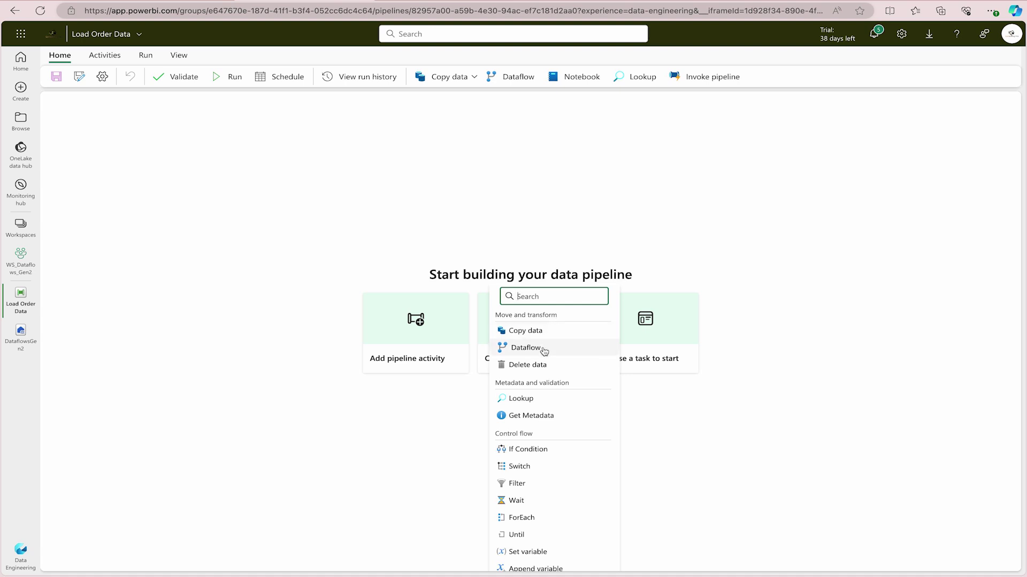
left_click(548, 354)
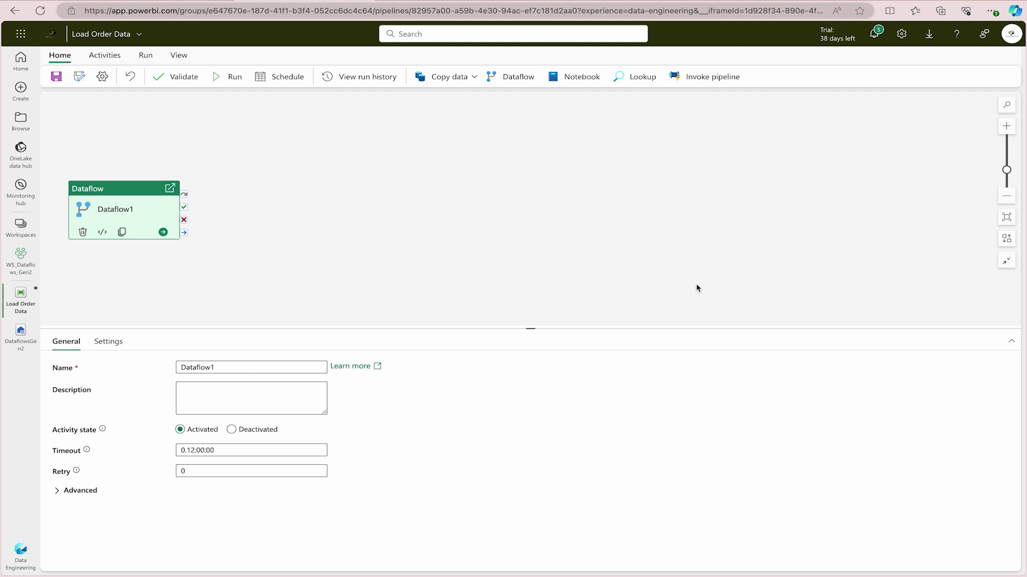
left_click(110, 345)
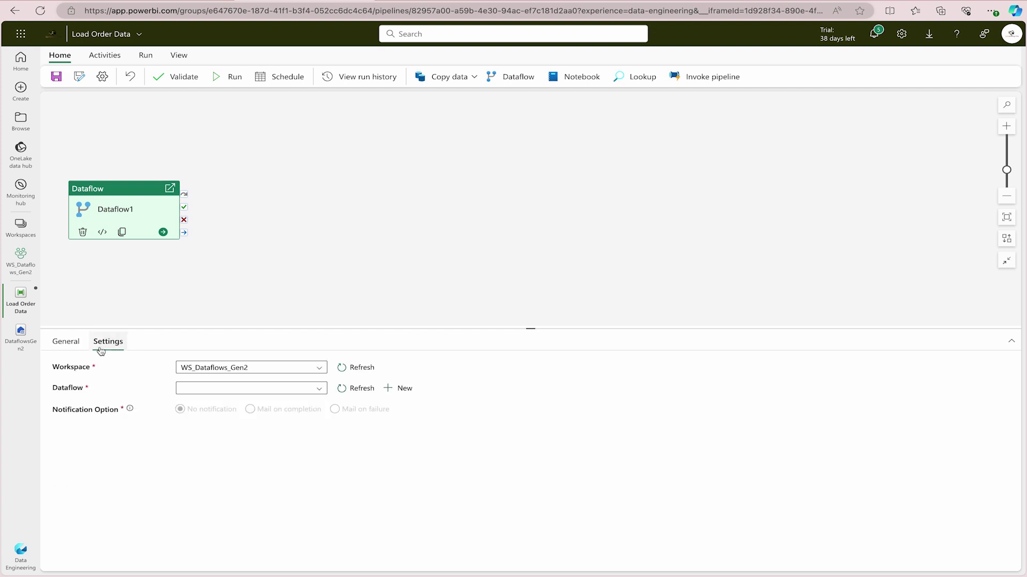
left_click(203, 389)
left_click(202, 402)
left_click(66, 349)
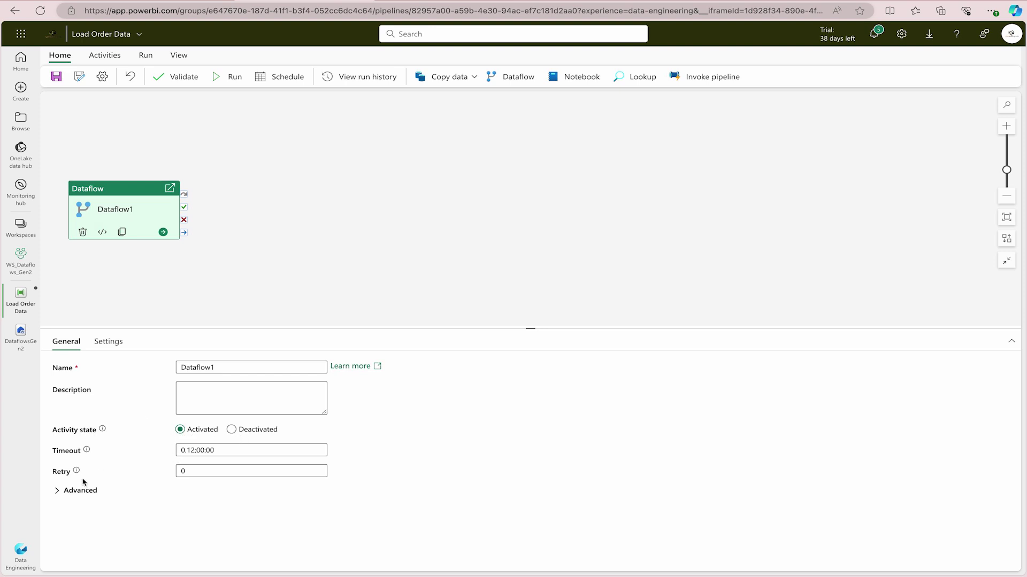
Expand the Dataflow activity's advanced settings to check the retry interval and security options, and save and run the pipeline.
left_click(58, 492)
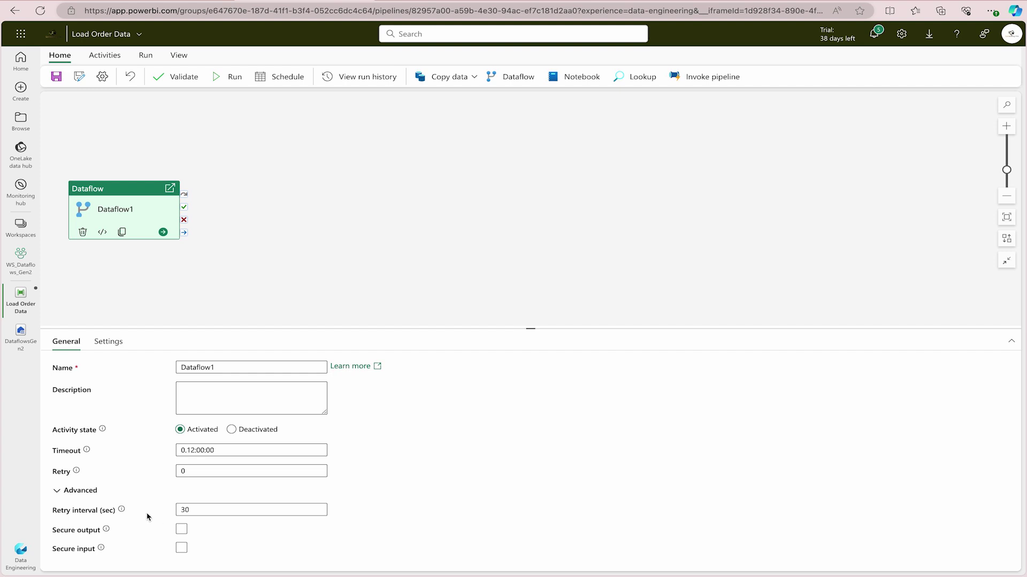
mouse_move(122, 510)
left_click(233, 81)
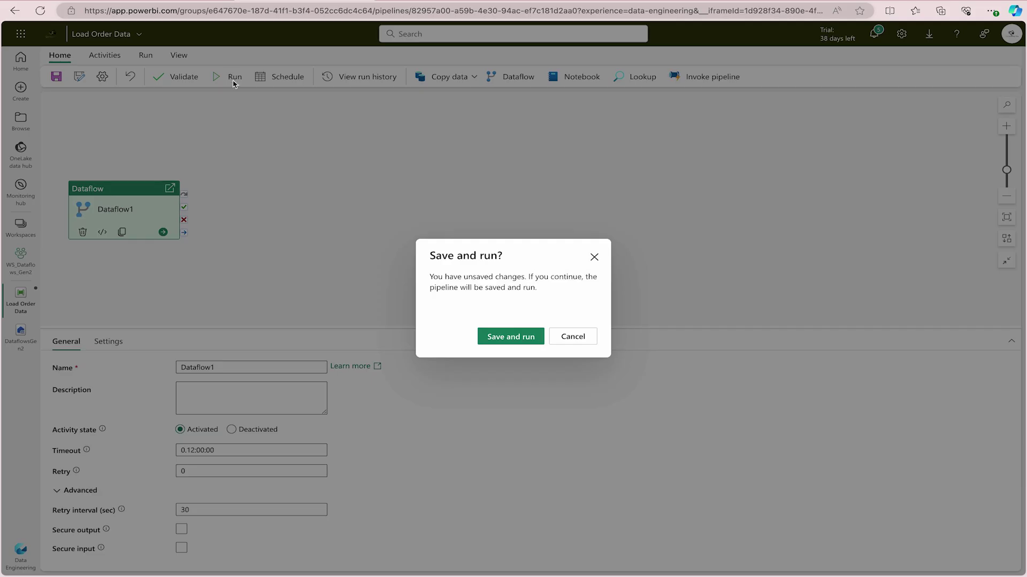
left_click(497, 337)
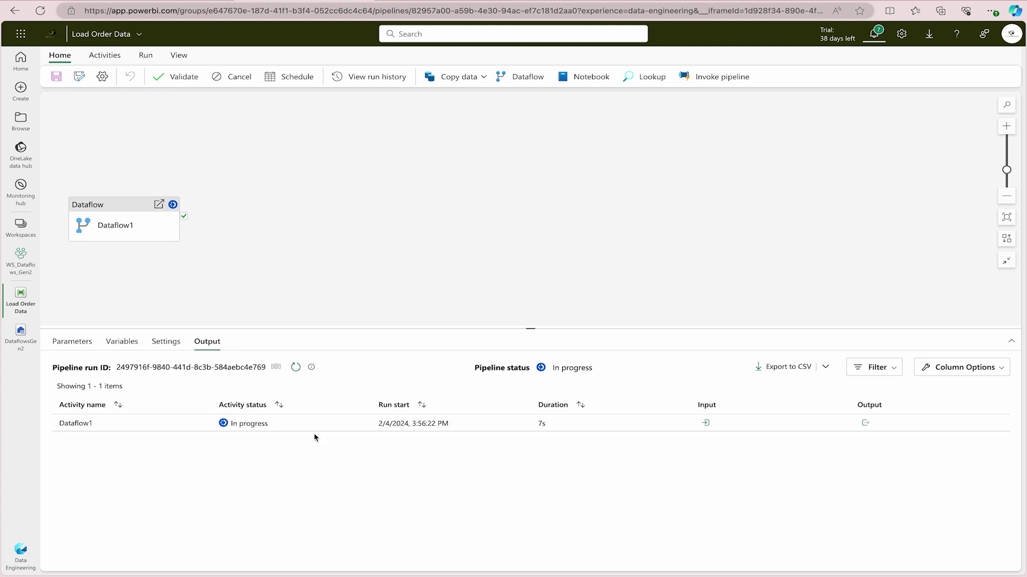
Inspect the input and output details of the Dataflow1 activity run, closing each view after reading it.
left_click(705, 424)
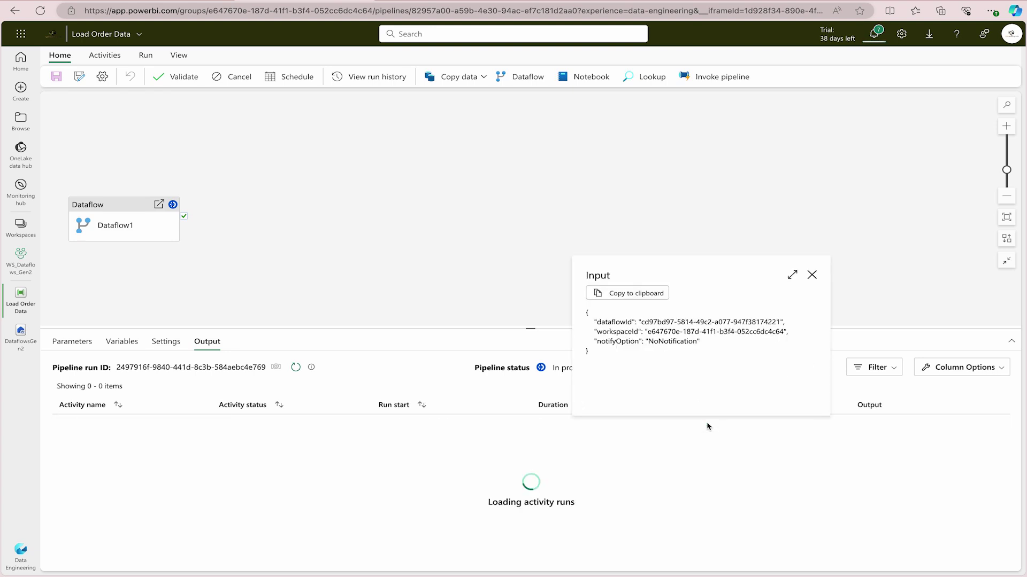
left_click(811, 276)
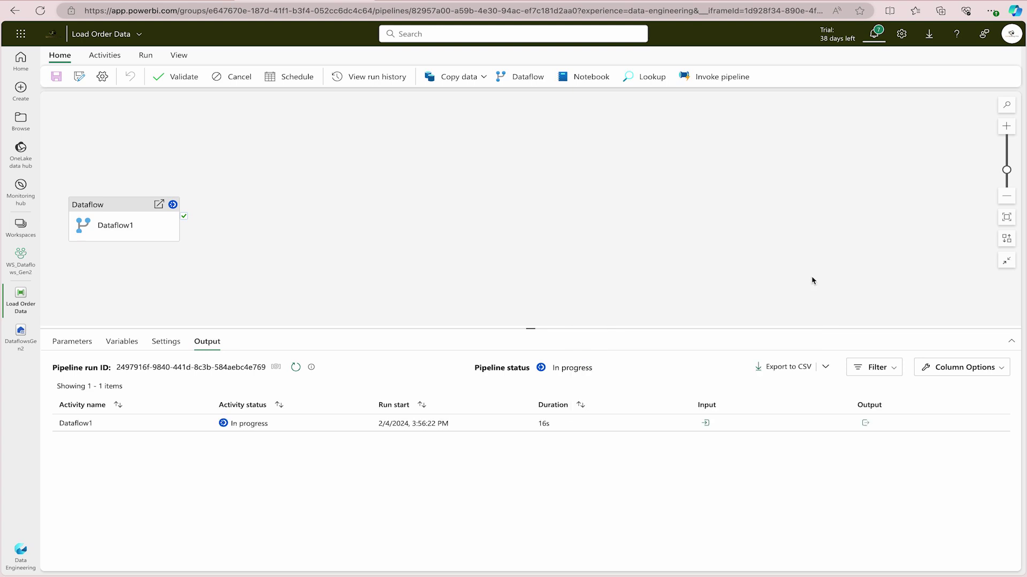
left_click(865, 423)
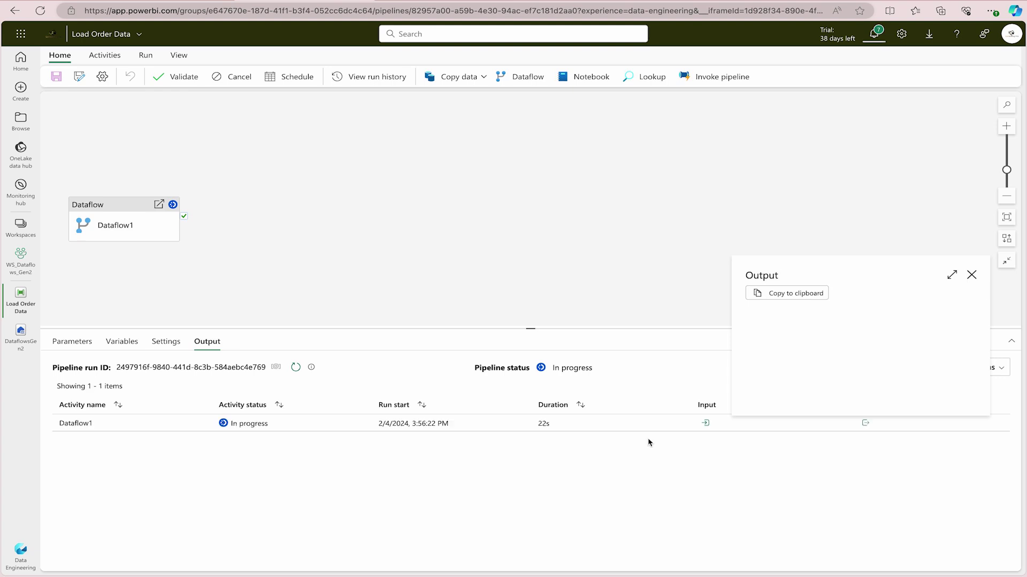
left_click(971, 275)
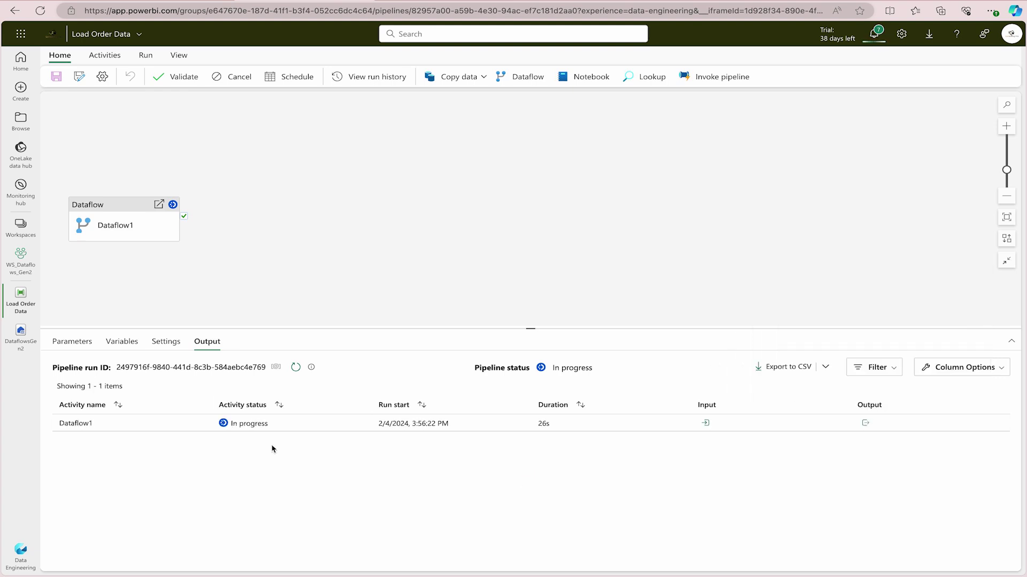
Refresh the pipeline run status until the run finishes, and validate the pipeline, closing the validation output.
left_click(295, 368)
left_click(295, 367)
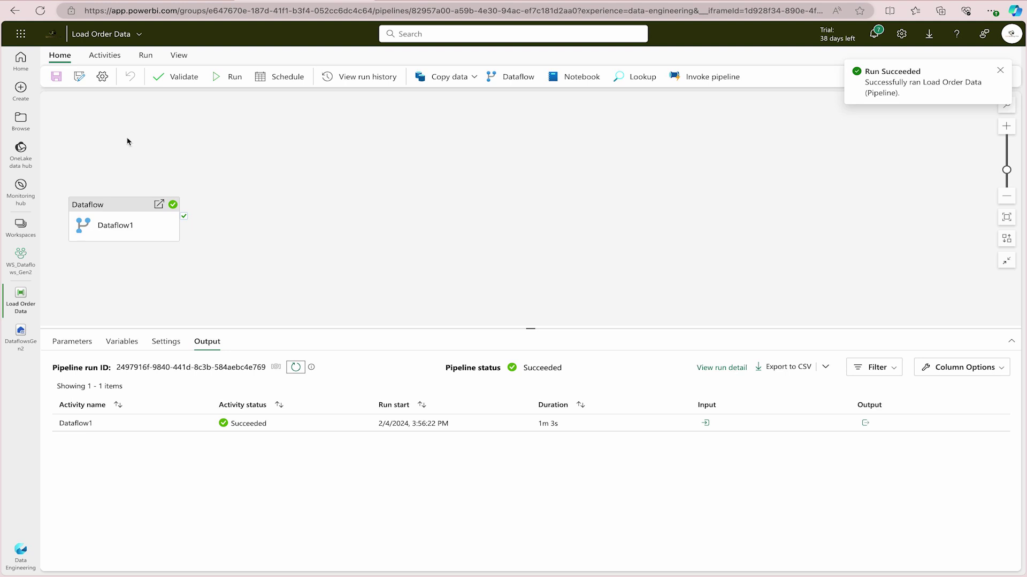
left_click(178, 77)
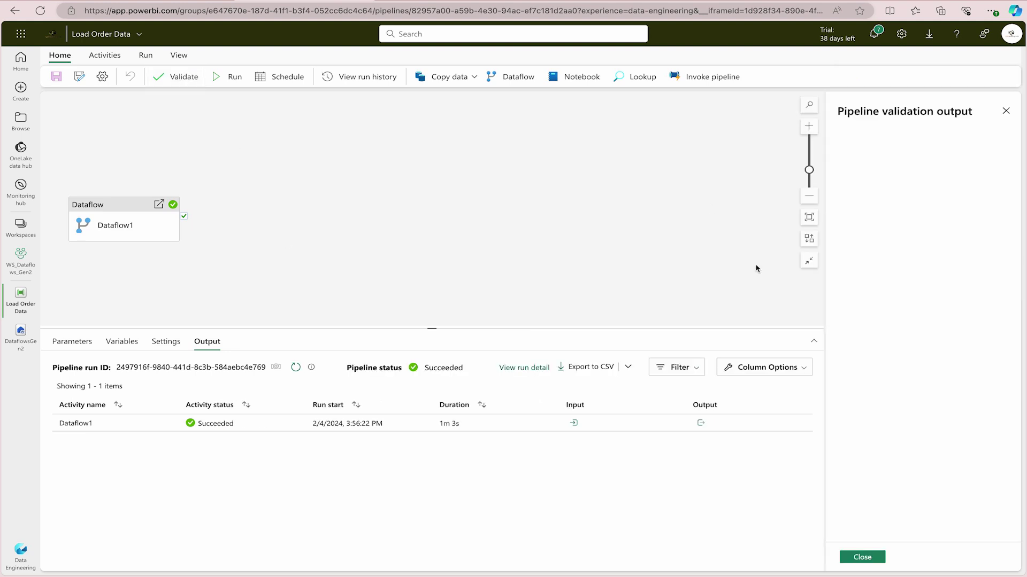
left_click(862, 557)
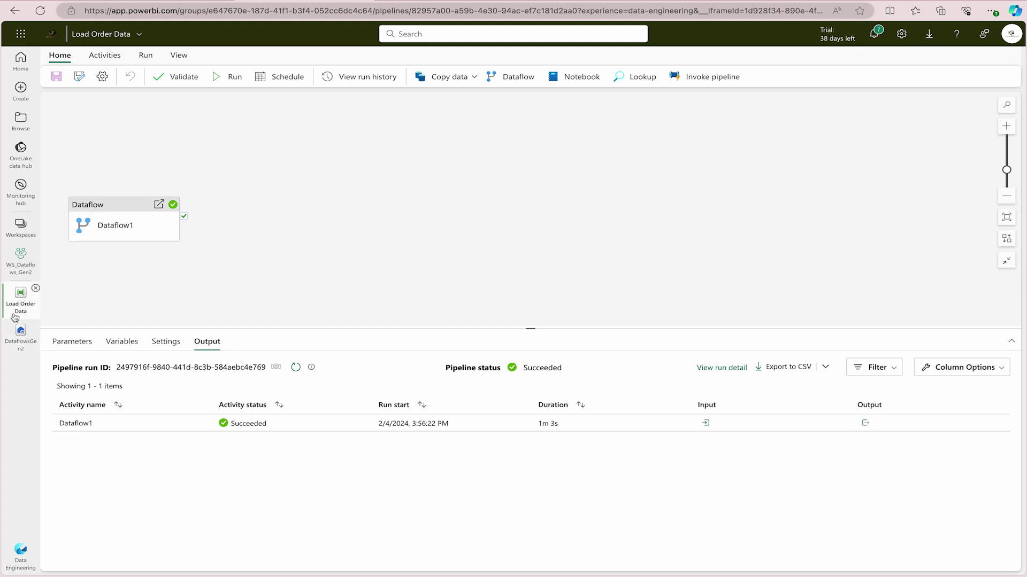
Refresh the tables in the DataflowsGen2 lakehouse, expand the orders table to check its columns, and preview its data.
left_click(19, 332)
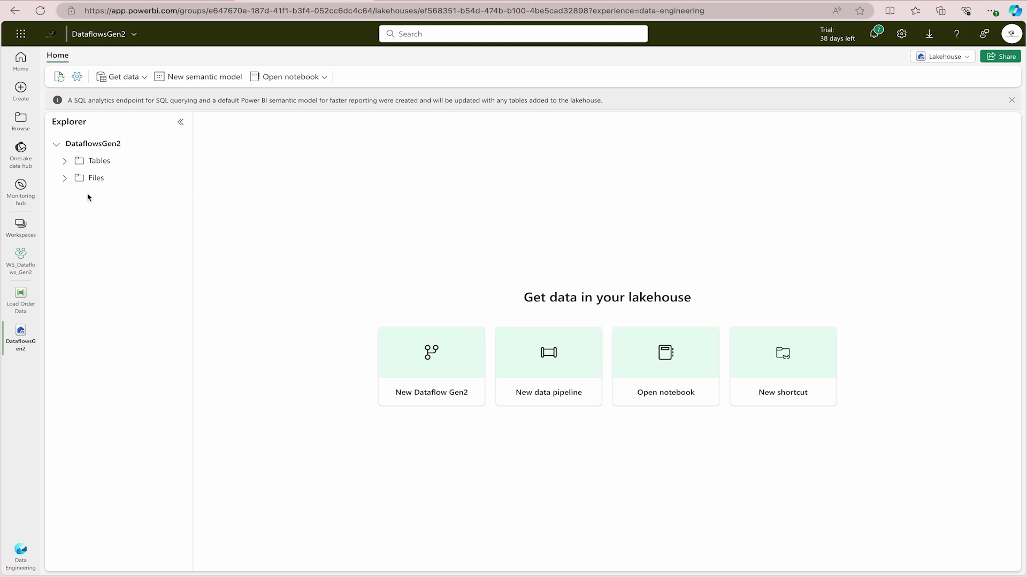
mouse_move(163, 179)
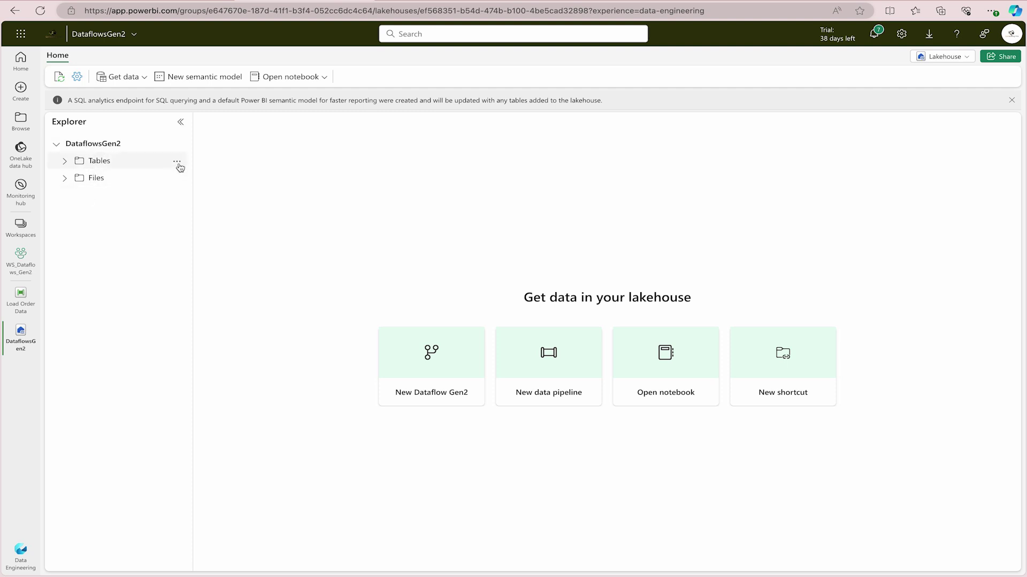
left_click(65, 161)
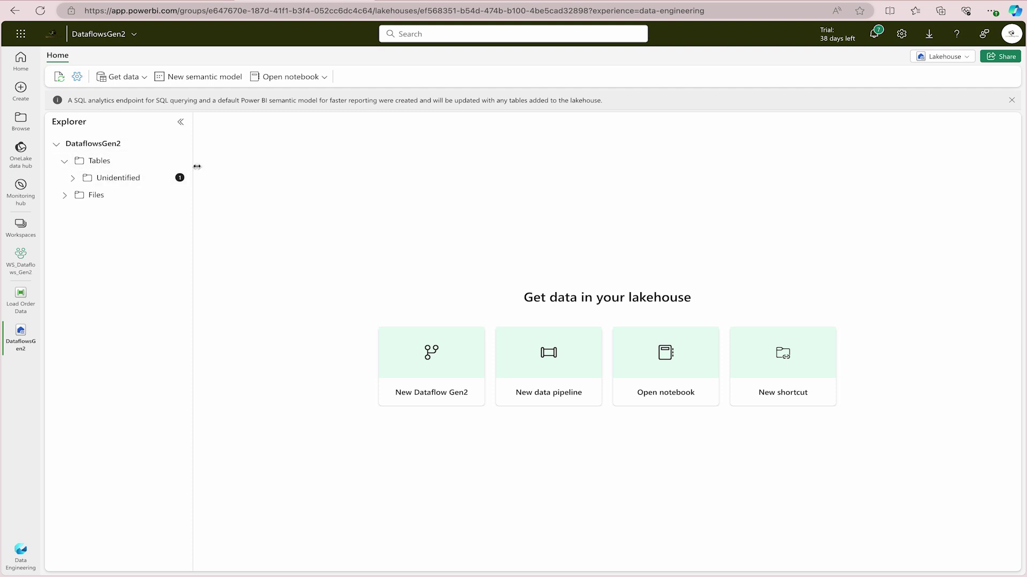
left_click(177, 161)
left_click(219, 233)
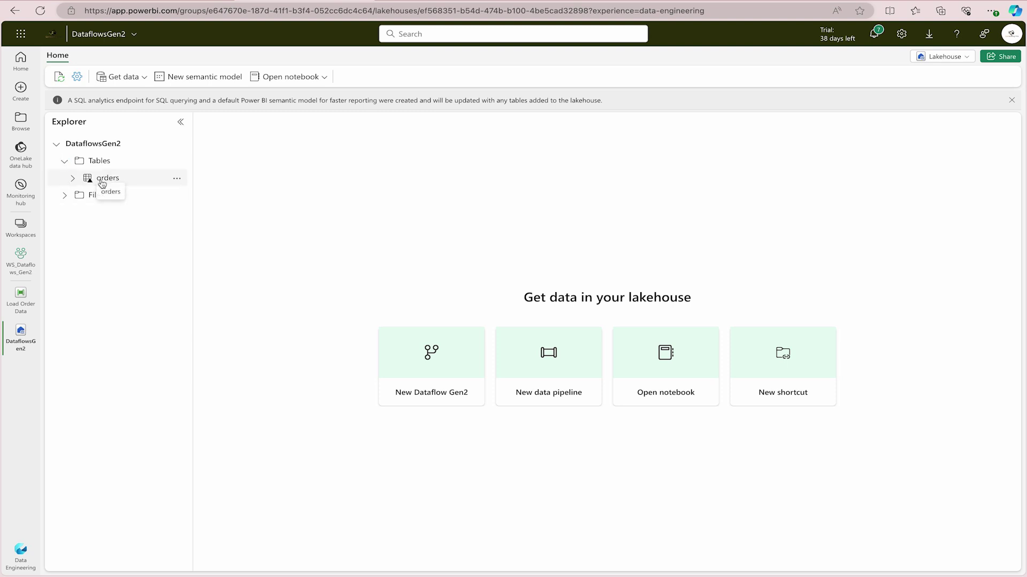
left_click(72, 178)
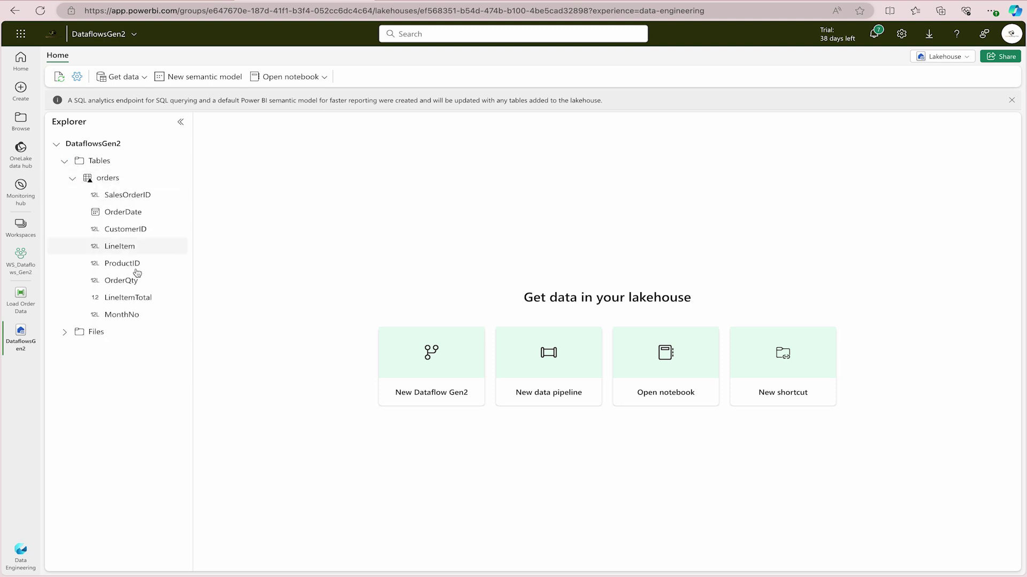
left_click(112, 180)
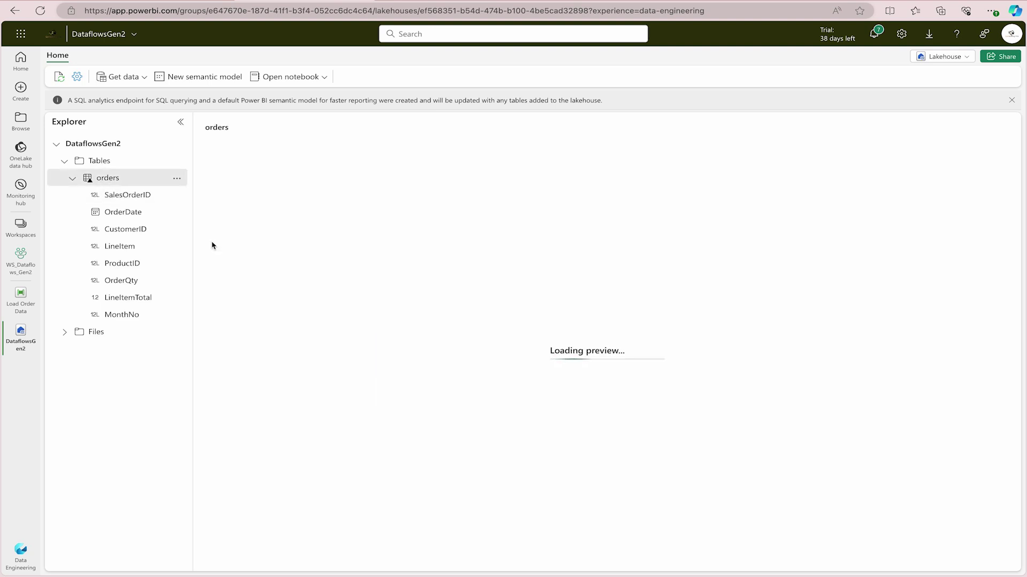